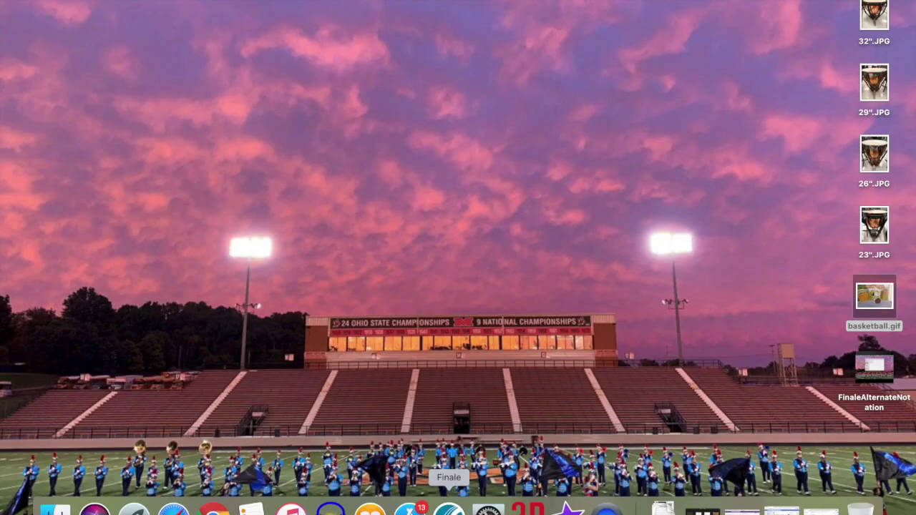
Open Finale's File menu to reach the recently opened scores.
{"action": "left_click", "coordinate": [79, 0]}
Open AlsoSprach.musx from the Open Recent list.
{"action": "mouse_move", "coordinate": [144, 30]}
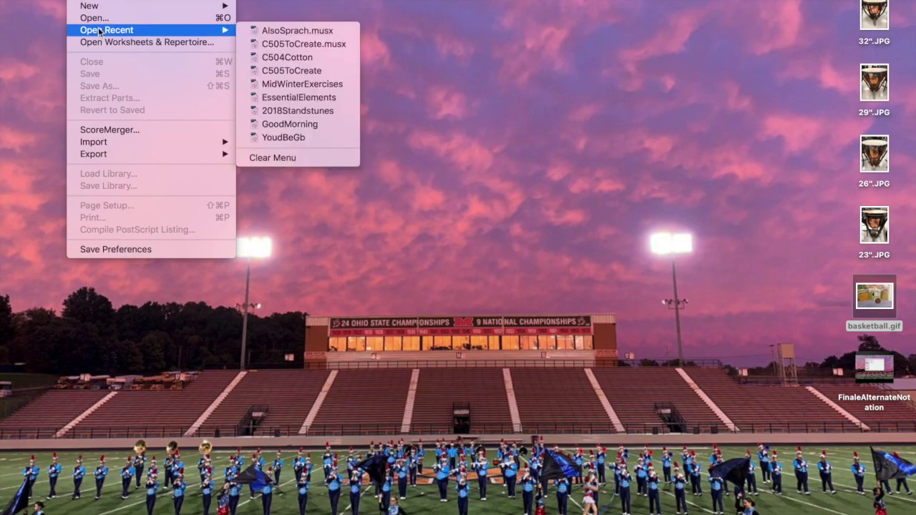
{"action": "left_click", "coordinate": [262, 31]}
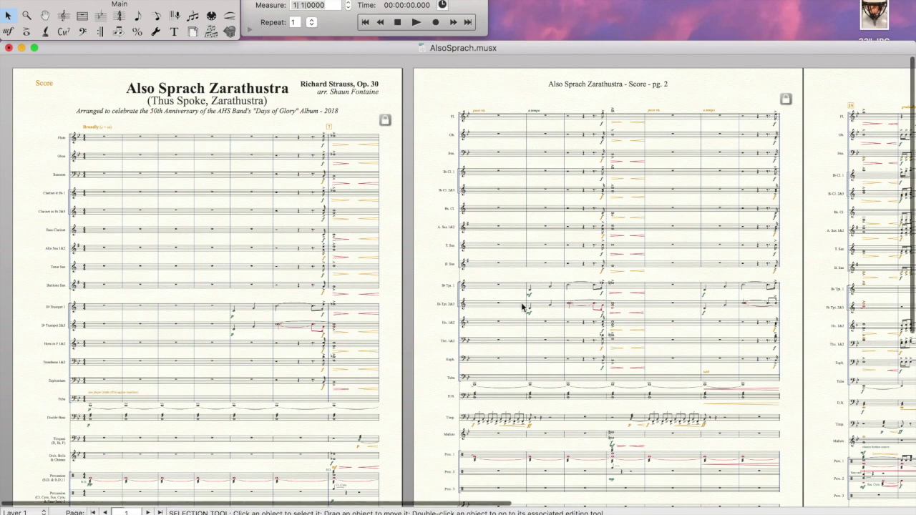
{"action": "scroll", "coordinate": [527, 306], "scroll_direction": "down", "scroll_amount": 3}
{"action": "scroll", "coordinate": [527, 306], "scroll_direction": "up", "scroll_amount": 3}
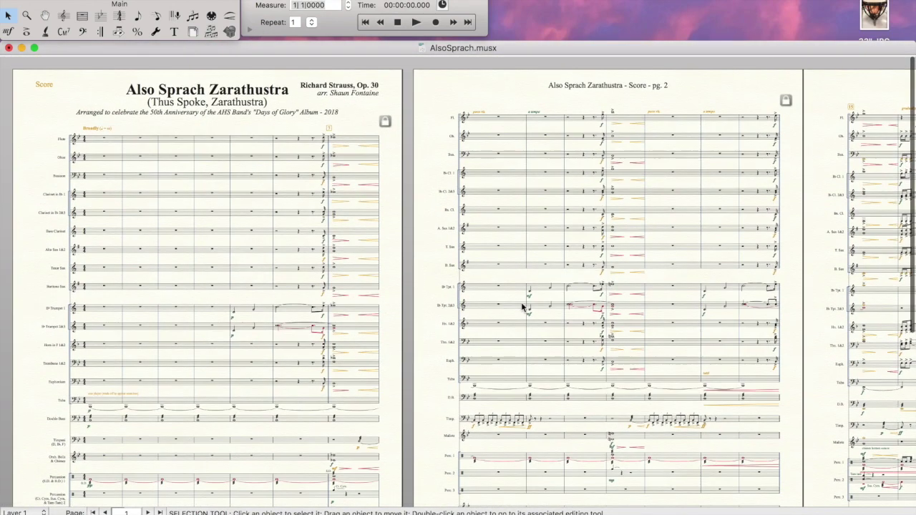
{"action": "scroll", "coordinate": [521, 302], "scroll_direction": "right", "scroll_amount": 2}
{"action": "scroll", "coordinate": [521, 306], "scroll_direction": "left", "scroll_amount": 2}
{"action": "scroll", "coordinate": [521, 307], "scroll_direction": "down", "scroll_amount": 1}
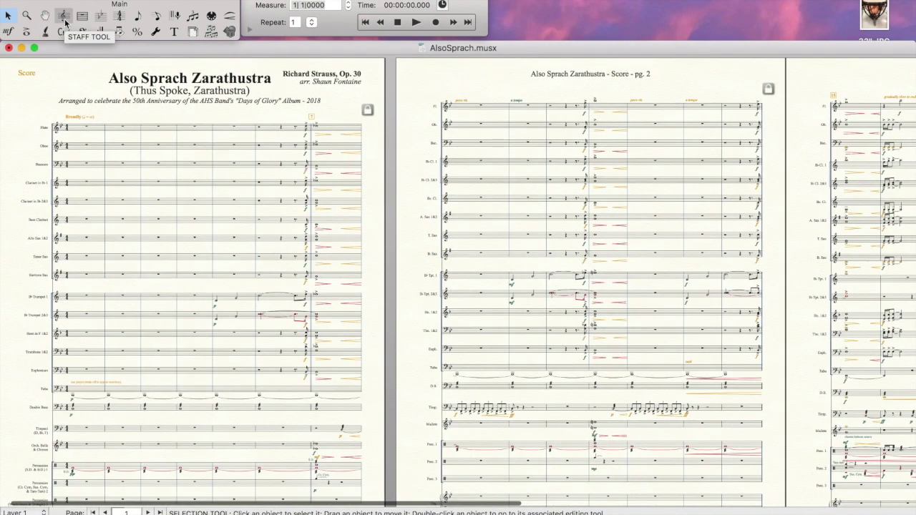
Switch to Scroll View and start a selection at Flute measure 2.
{"action": "key", "text": "super+e"}
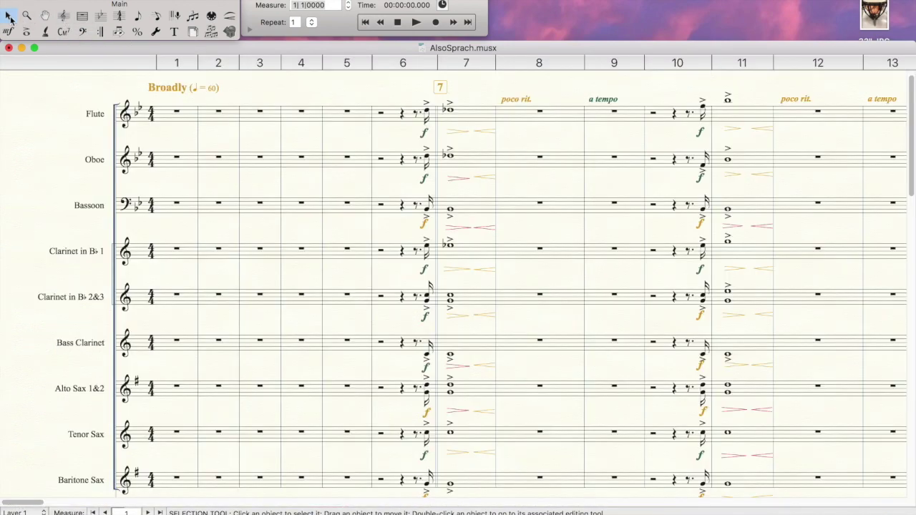
{"action": "left_click", "coordinate": [220, 115]}
{"action": "scroll", "coordinate": [220, 114], "scroll_direction": "right", "scroll_amount": 15}
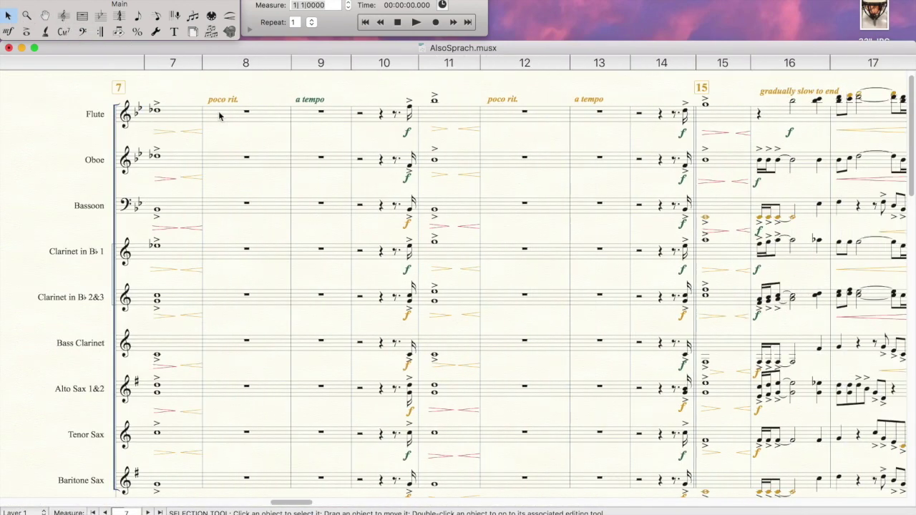
{"action": "scroll", "coordinate": [220, 116], "scroll_direction": "down", "scroll_amount": 5}
{"action": "scroll", "coordinate": [220, 114], "scroll_direction": "down", "scroll_amount": 15}
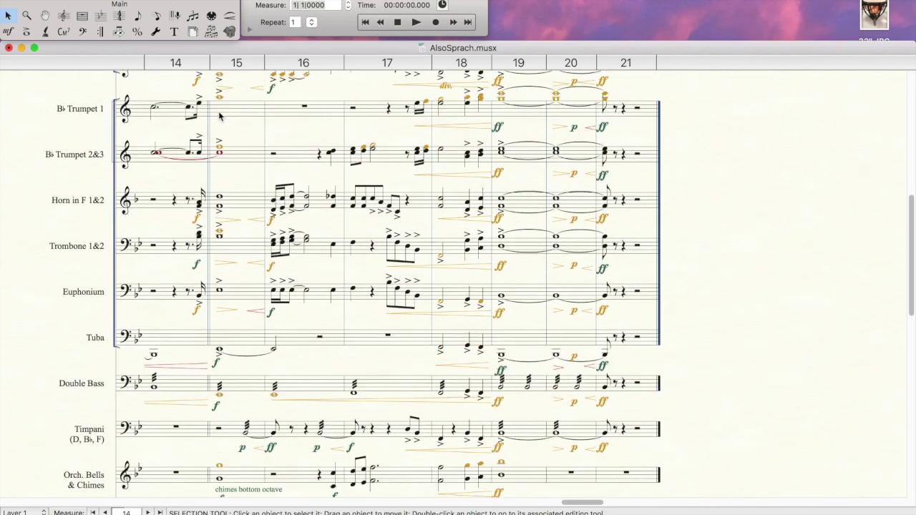
Extend the selection to the Organ's measure 21 and delete measures 2–21.
{"action": "left_click", "coordinate": [637, 390], "text": "shift"}
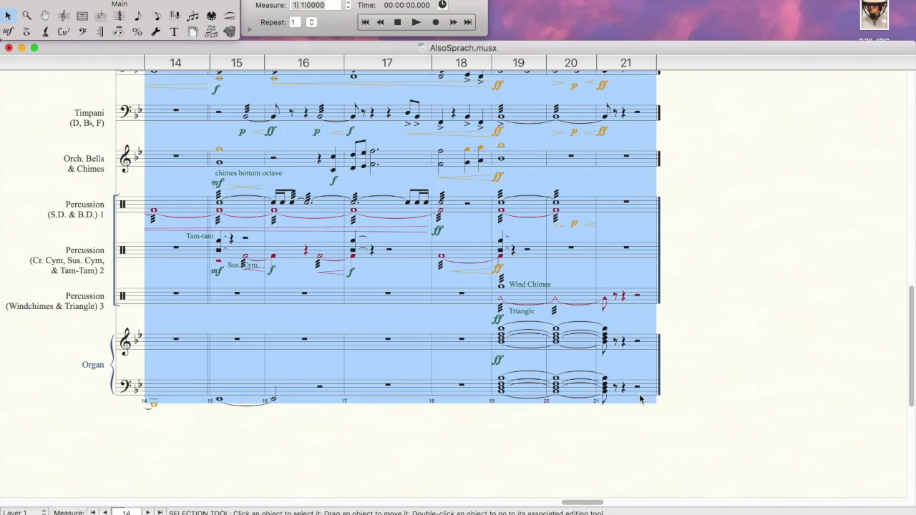
{"action": "key", "text": "Delete"}
{"action": "scroll", "coordinate": [323, 328], "scroll_direction": "up", "scroll_amount": 5}
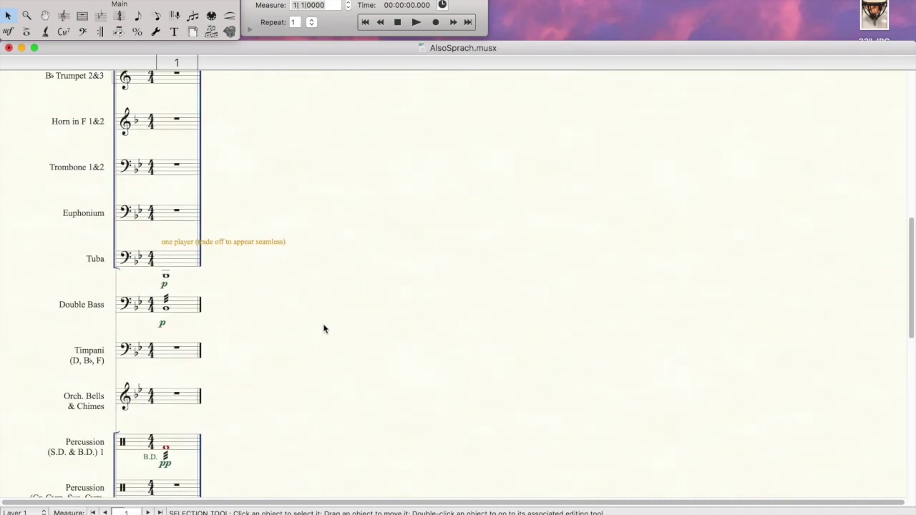
{"action": "scroll", "coordinate": [324, 328], "scroll_direction": "up", "scroll_amount": 5}
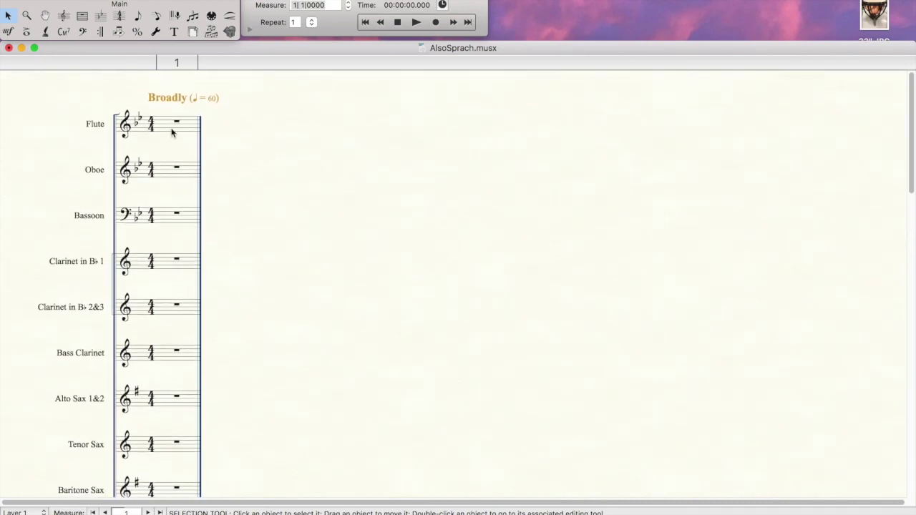
{"action": "scroll", "coordinate": [172, 132], "scroll_direction": "down", "scroll_amount": 10}
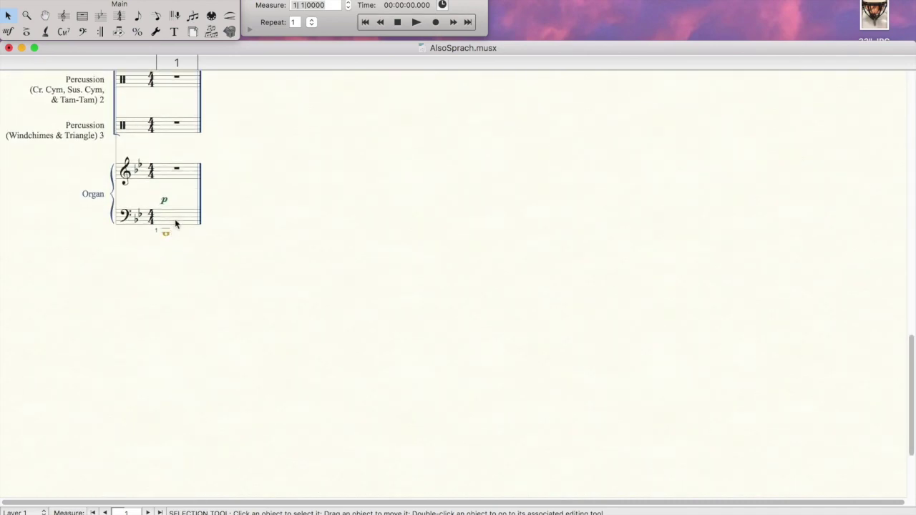
Select measure 1 on all staves and apply Edit > Clear All Items.
{"action": "left_click", "coordinate": [175, 222], "text": "shift"}
{"action": "left_click", "coordinate": [107, 0]}
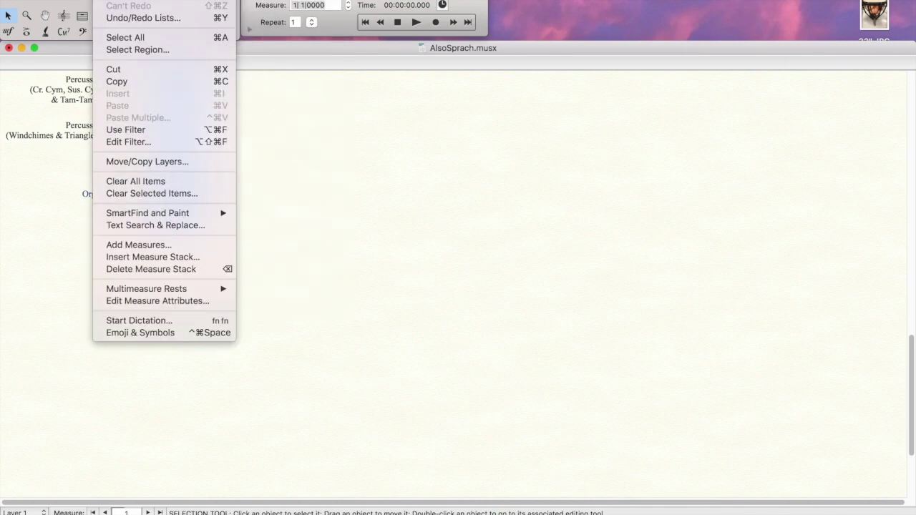
{"action": "left_click", "coordinate": [144, 183]}
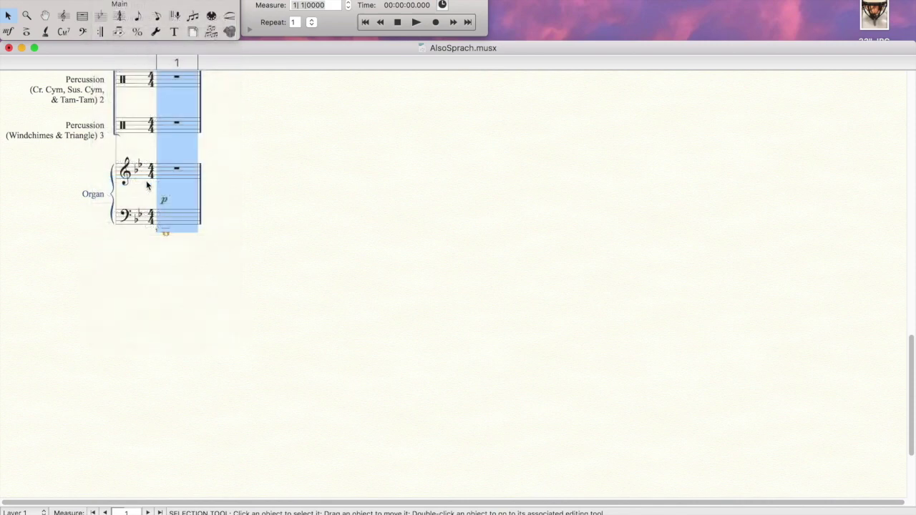
{"action": "scroll", "coordinate": [242, 193], "scroll_direction": "up", "scroll_amount": 10}
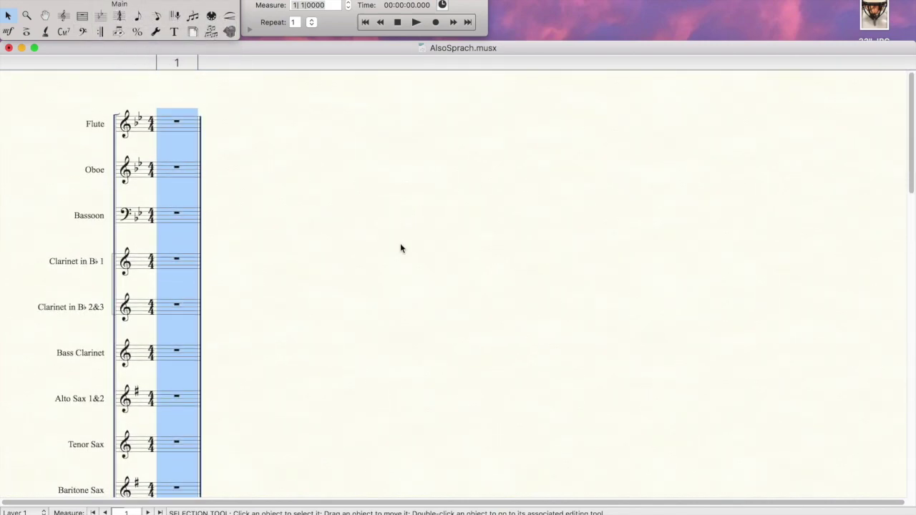
Toggle the score view with Cmd-E to check the page layout.
{"action": "key", "text": "super+e"}
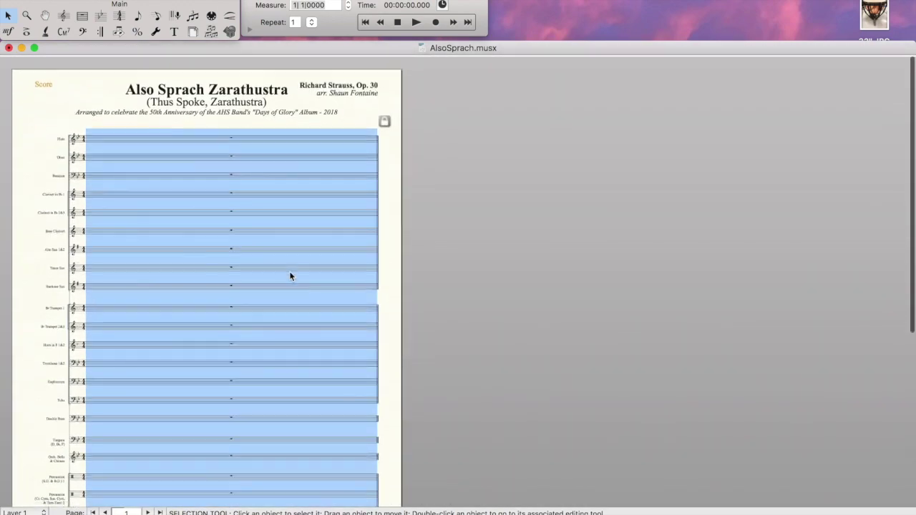
{"action": "scroll", "coordinate": [290, 276], "scroll_direction": "down", "scroll_amount": 3}
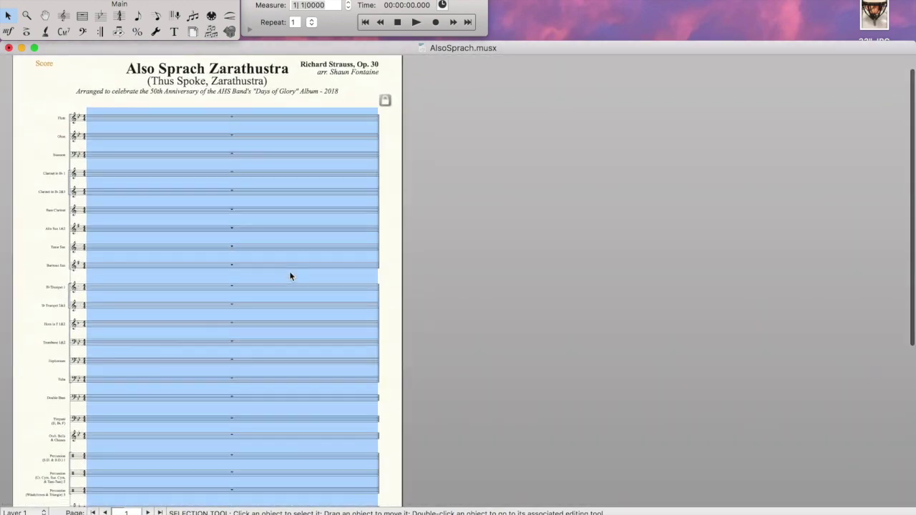
{"action": "scroll", "coordinate": [290, 276], "scroll_direction": "up", "scroll_amount": 3}
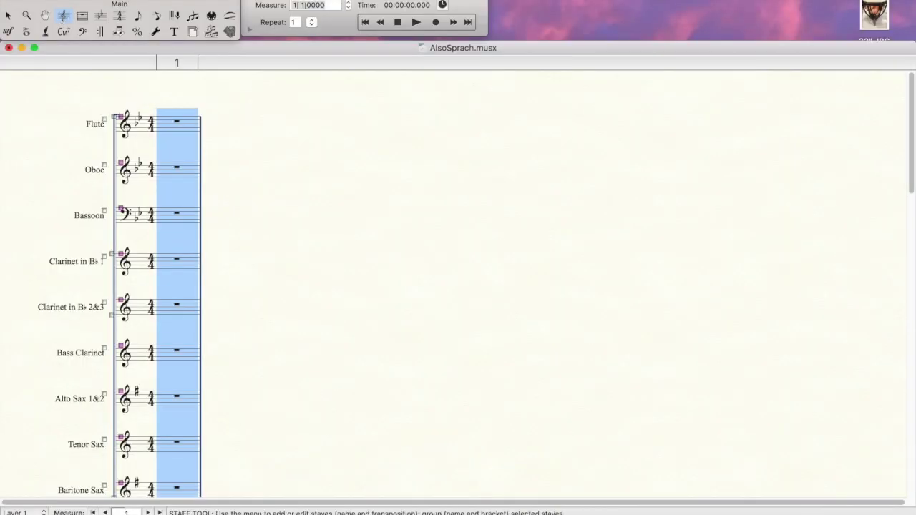
Select the Oboe staff with the Staff Tool and scroll through every staff name.
{"action": "left_click", "coordinate": [239, 164]}
{"action": "scroll", "coordinate": [239, 164], "scroll_direction": "down", "scroll_amount": 4}
{"action": "scroll", "coordinate": [239, 165], "scroll_direction": "up", "scroll_amount": 4}
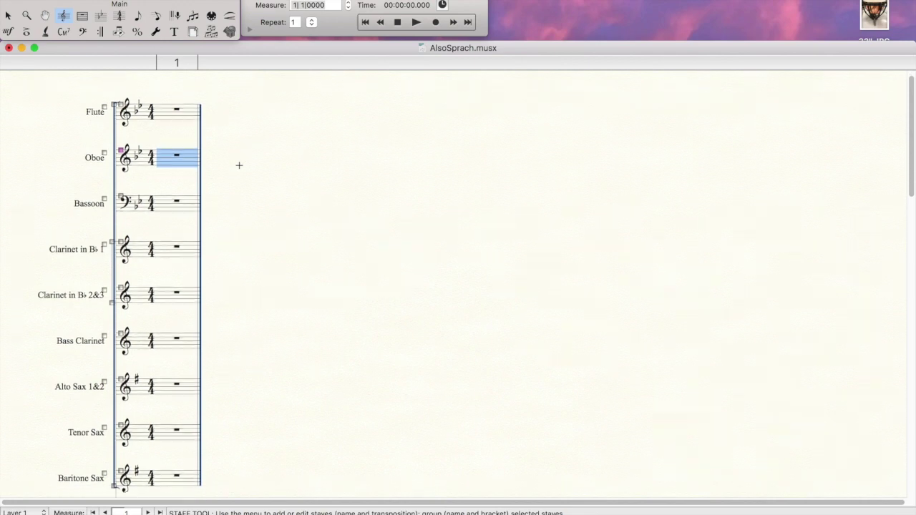
{"action": "scroll", "coordinate": [239, 165], "scroll_direction": "down", "scroll_amount": 4}
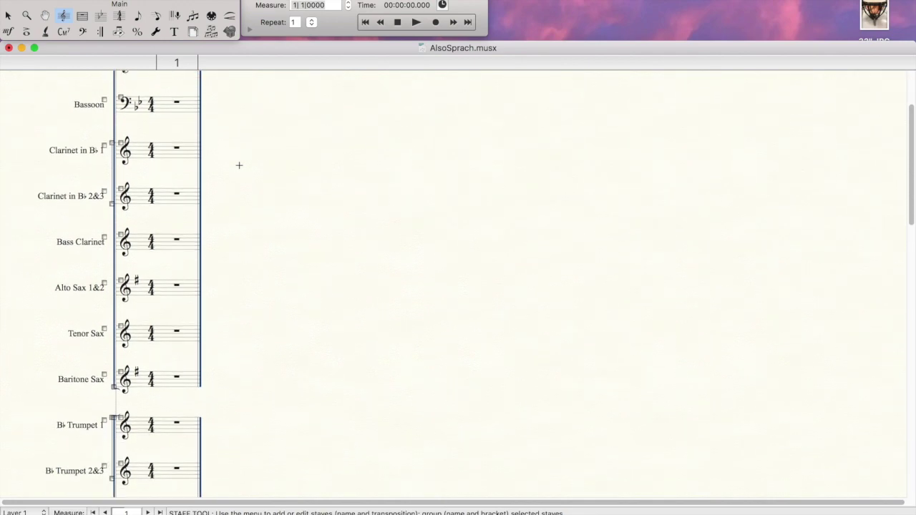
{"action": "scroll", "coordinate": [239, 165], "scroll_direction": "down", "scroll_amount": 5}
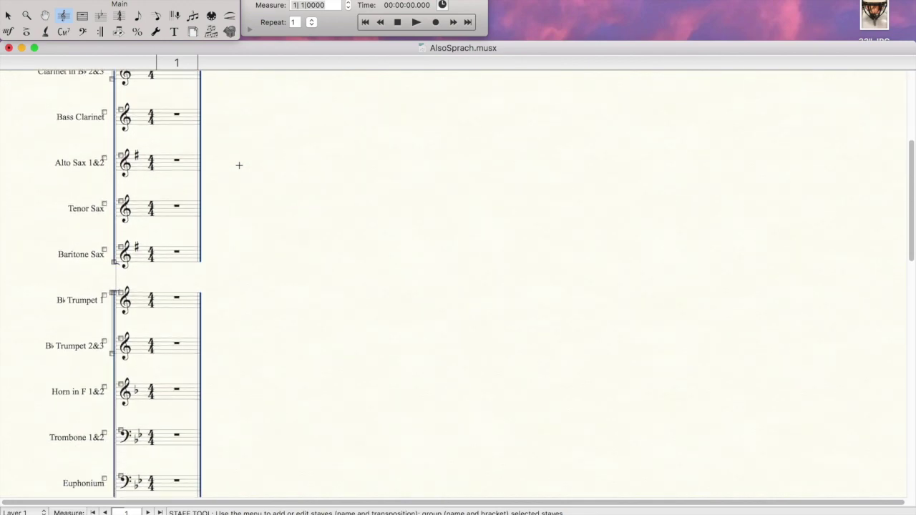
{"action": "scroll", "coordinate": [239, 165], "scroll_direction": "down", "scroll_amount": 4}
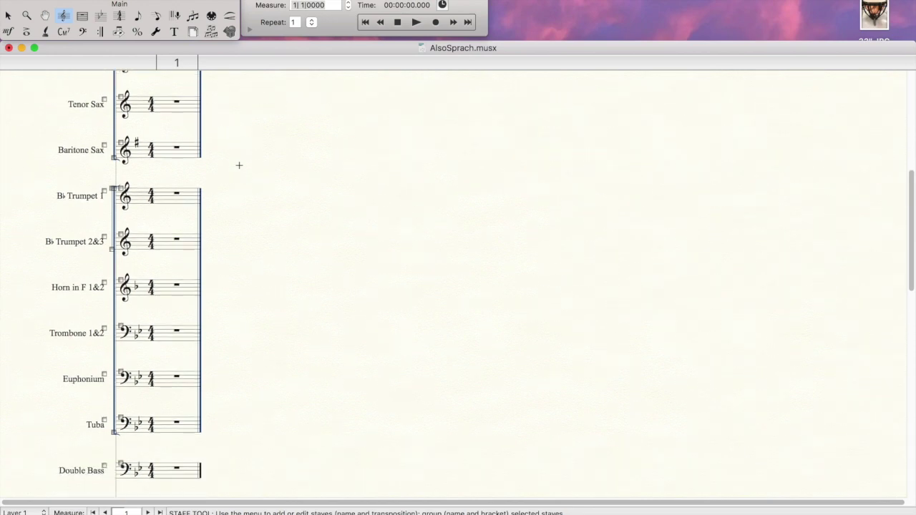
{"action": "scroll", "coordinate": [239, 166], "scroll_direction": "down", "scroll_amount": 4}
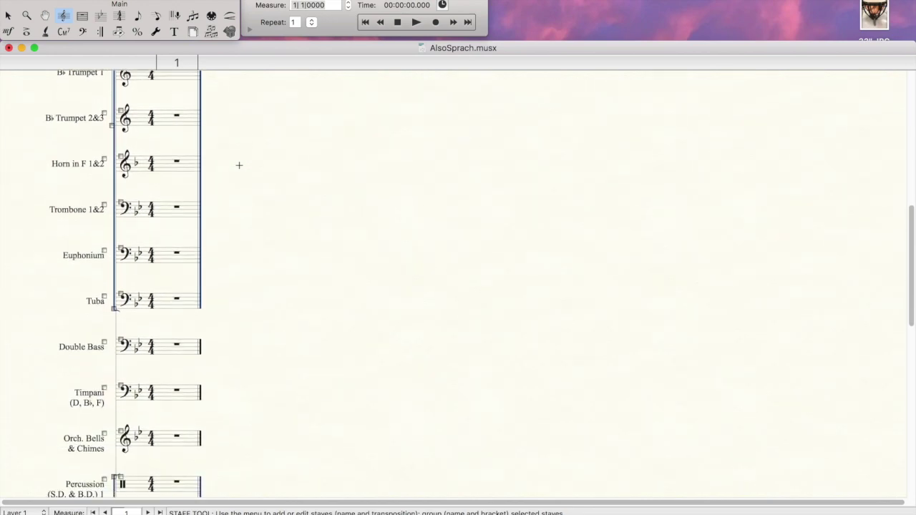
{"action": "scroll", "coordinate": [239, 165], "scroll_direction": "down", "scroll_amount": 3}
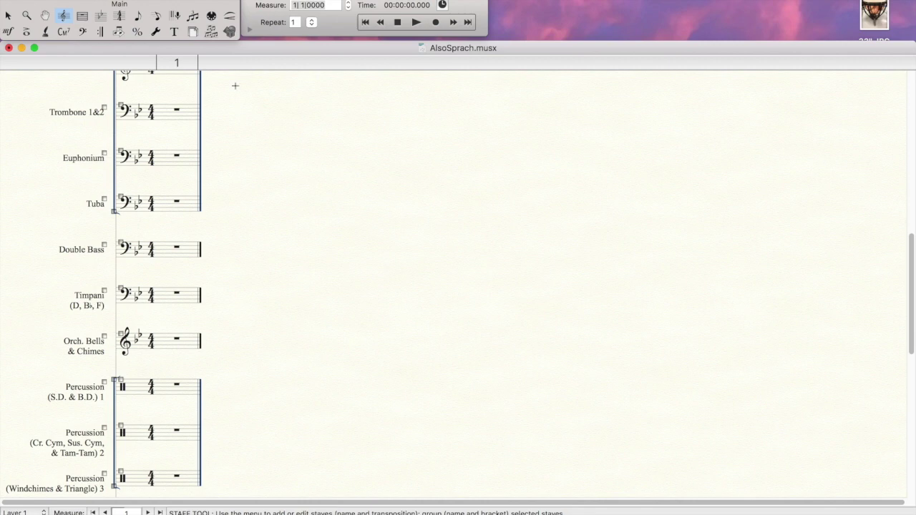
{"action": "left_click", "coordinate": [426, 1]}
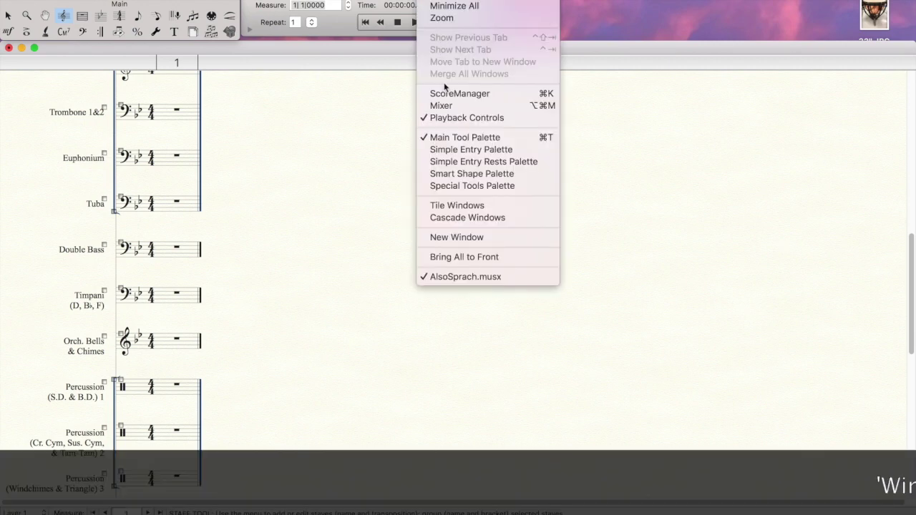
In Score Manager, trim the Timpani full name to just 'Timpani'.
{"action": "left_click", "coordinate": [437, 93]}
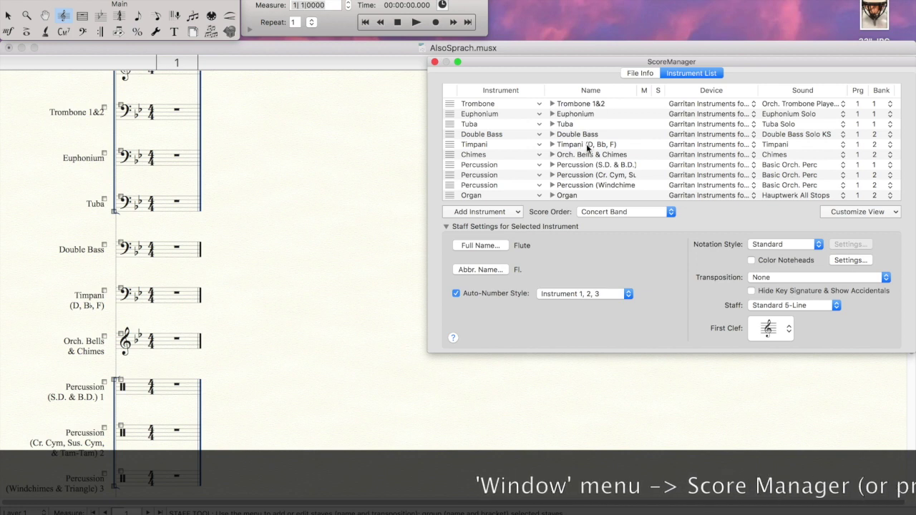
{"action": "left_click", "coordinate": [578, 146]}
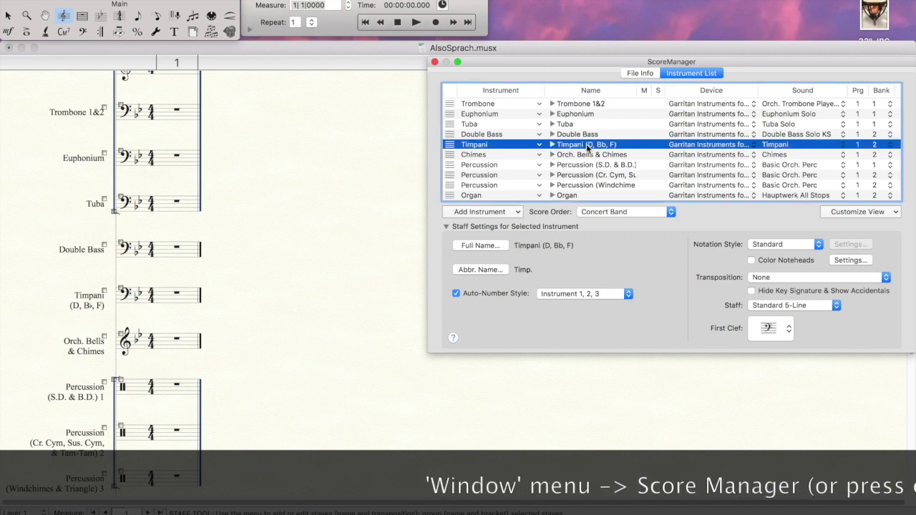
{"action": "left_click", "coordinate": [480, 246]}
{"action": "left_click", "coordinate": [387, 106]}
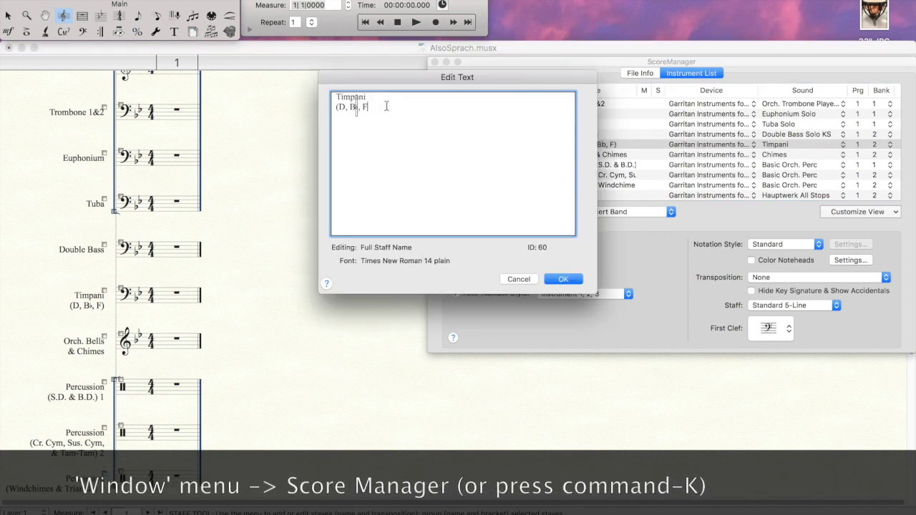
{"action": "key", "text": "BackSpace"}
{"action": "key", "text": "BackSpace"}
{"action": "key", "text": "BackSpace"}
{"action": "key", "text": "BackSpace"}
{"action": "key", "text": "BackSpace"}
{"action": "key", "text": "BackSpace"}
{"action": "key", "text": "BackSpace"}
{"action": "key", "text": "BackSpace"}
{"action": "key", "text": "BackSpace"}
{"action": "key", "text": "BackSpace"}
{"action": "key", "text": "BackSpace"}
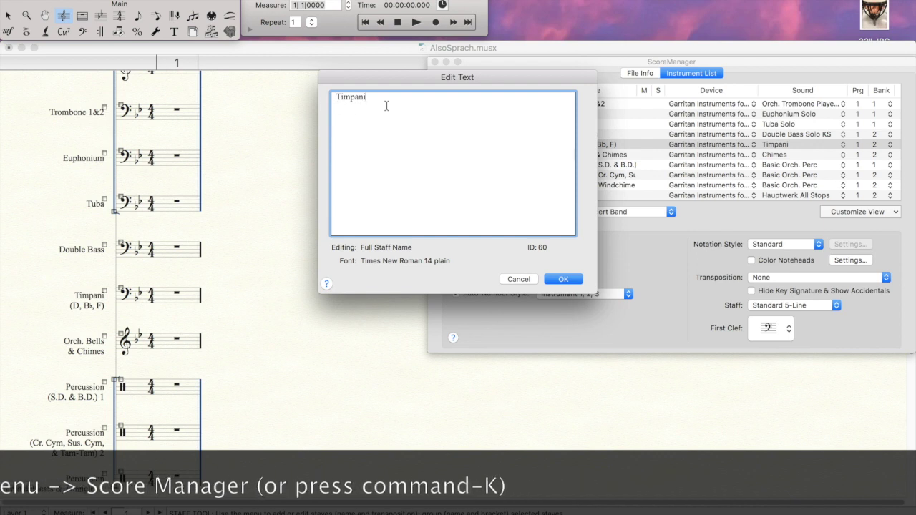
{"action": "left_click", "coordinate": [563, 278]}
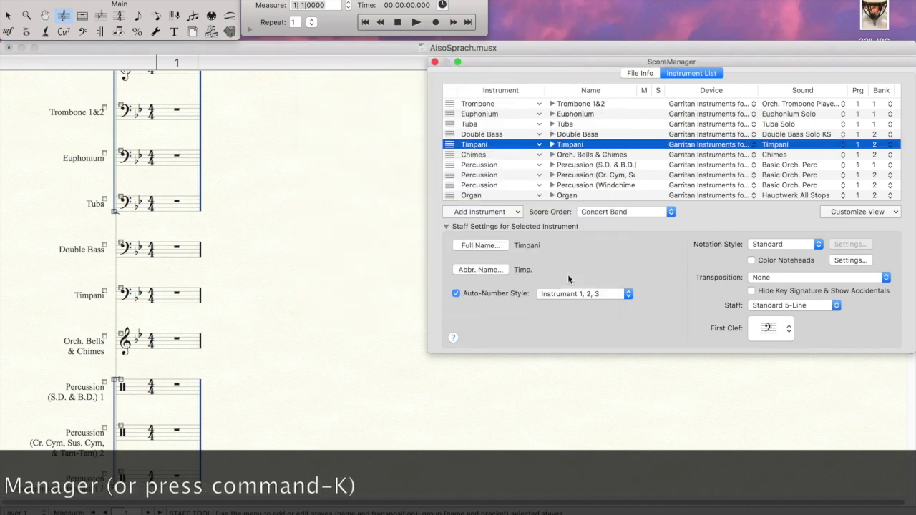
Rename the Orch. Bells & Chimes staff's full name to 'Mallets'.
{"action": "left_click", "coordinate": [602, 157]}
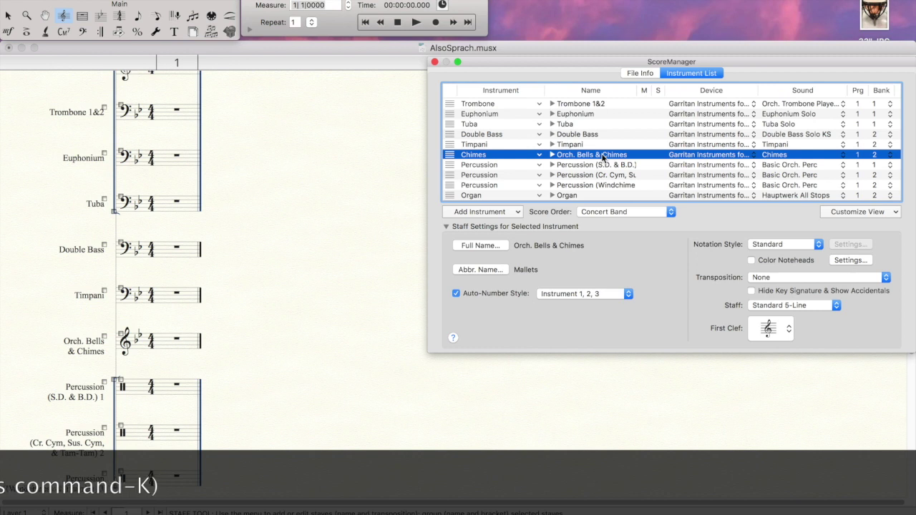
{"action": "left_click", "coordinate": [478, 246]}
{"action": "key", "text": "super+a"}
{"action": "type", "text": "Ma"}
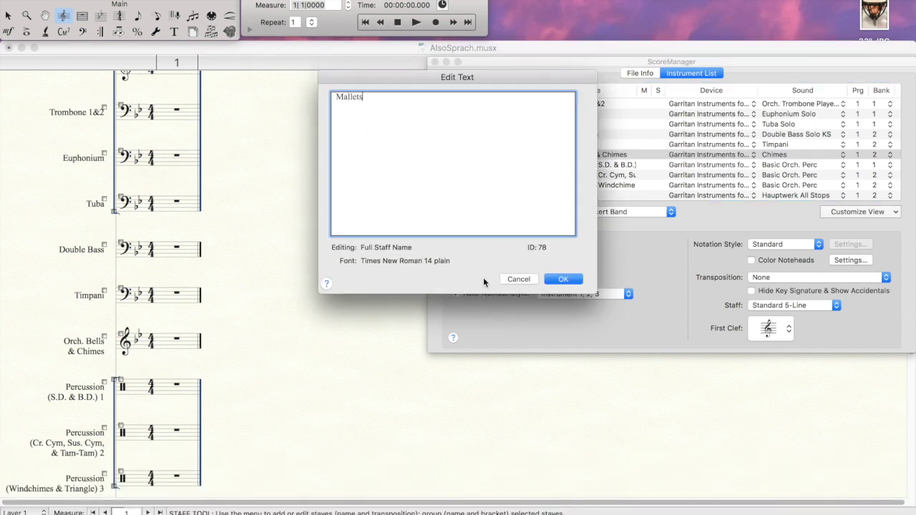
{"action": "left_click", "coordinate": [562, 280]}
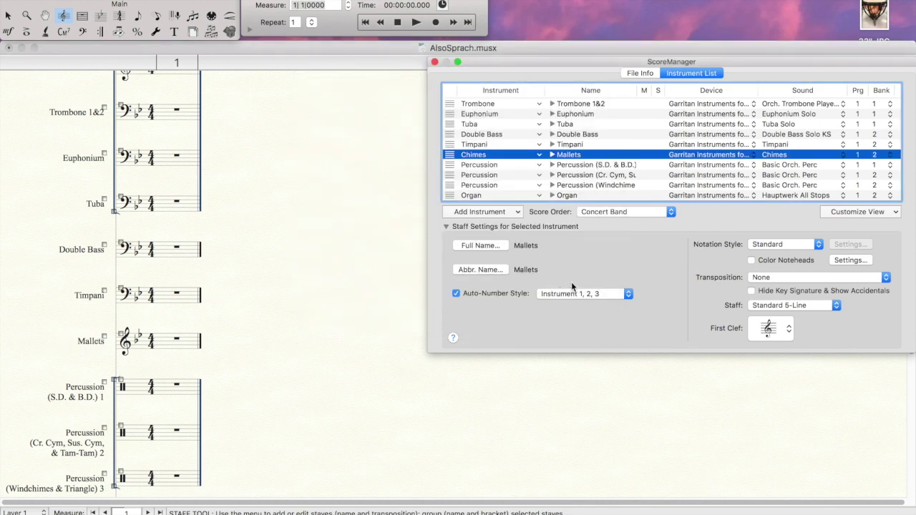
Shorten the first two percussion staff names to Percussion 1 and Percussion 2.
{"action": "left_click", "coordinate": [577, 166]}
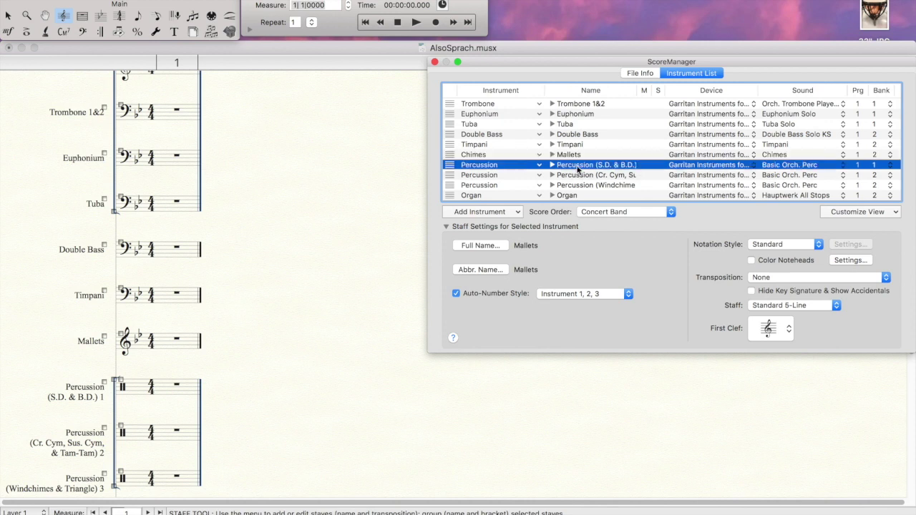
{"action": "left_click", "coordinate": [487, 247]}
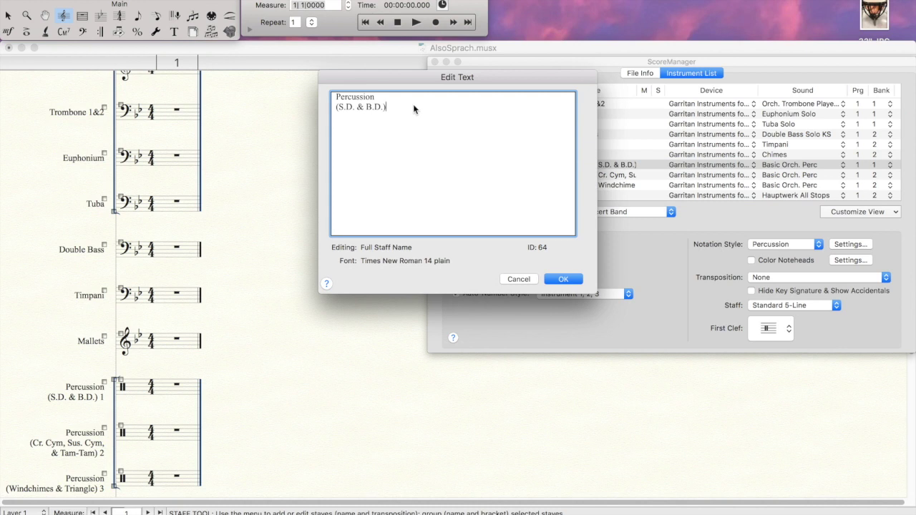
{"action": "key", "text": "super+a"}
{"action": "type", "text": "Percussion"}
{"action": "left_click", "coordinate": [560, 277]}
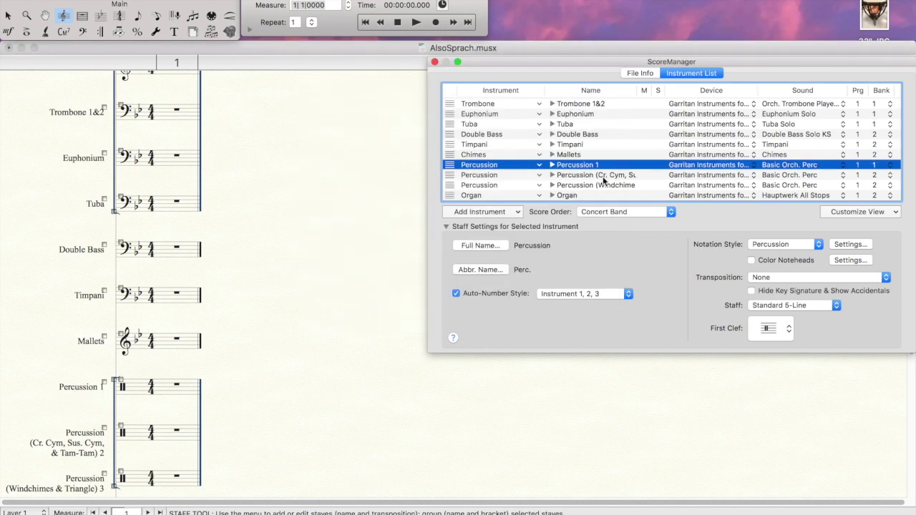
{"action": "left_click", "coordinate": [603, 176]}
{"action": "left_click", "coordinate": [480, 245]}
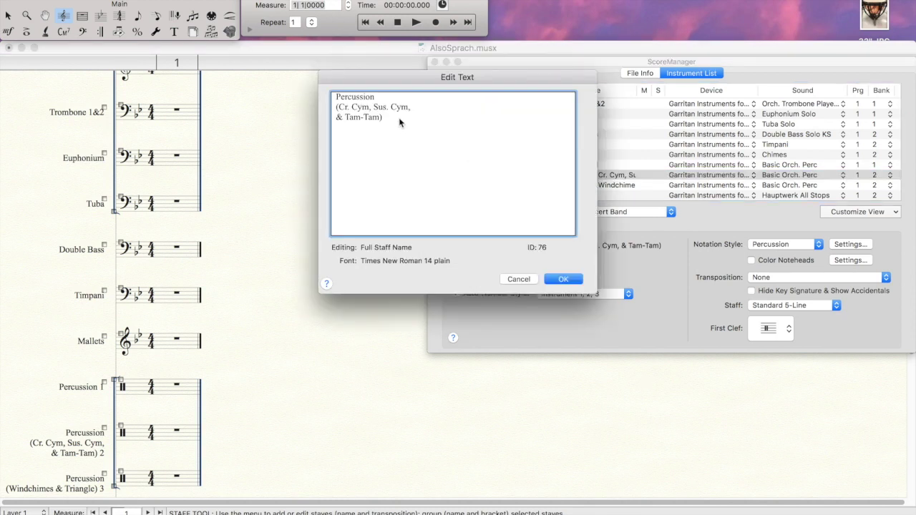
{"action": "left_click_drag", "start_coordinate": [398, 117], "coordinate": [390, 102]}
{"action": "key", "text": "BackSpace"}
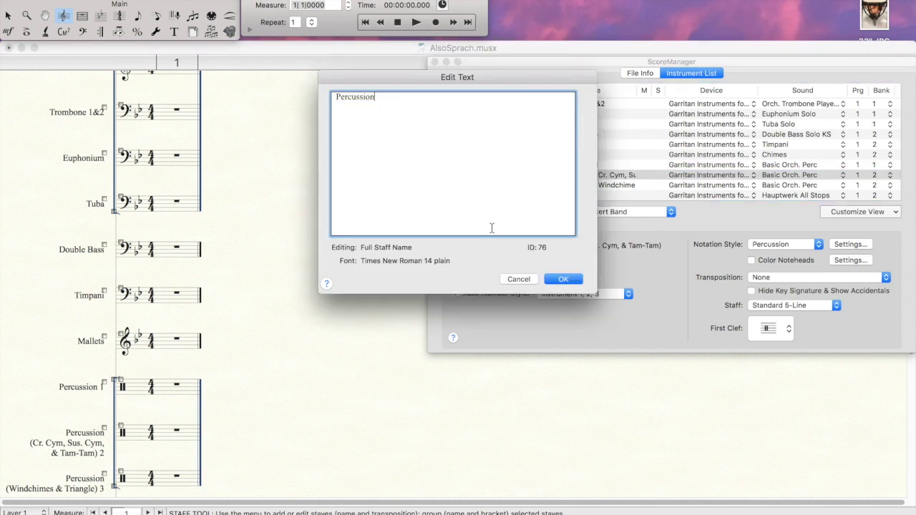
{"action": "left_click", "coordinate": [573, 280]}
Remove the Windchimes & Triangle description so the third staff reads Percussion 3.
{"action": "left_click", "coordinate": [572, 184]}
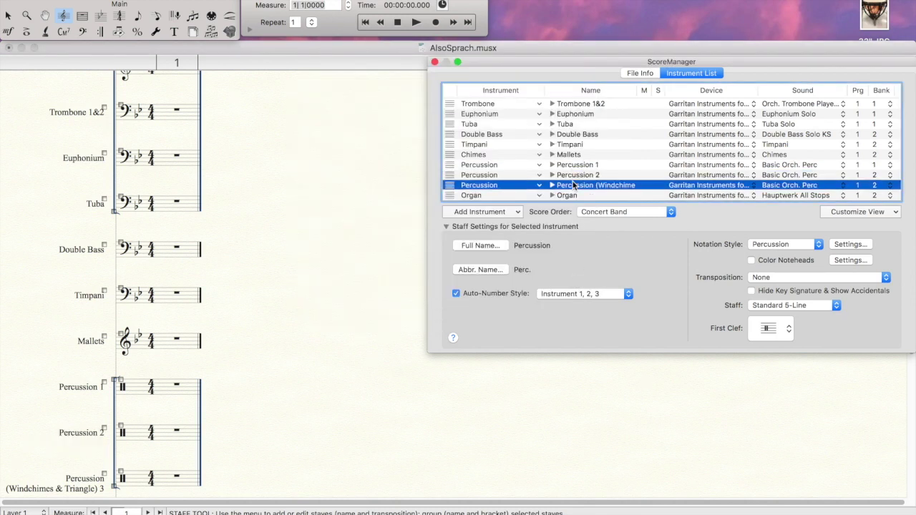
{"action": "left_click", "coordinate": [485, 247]}
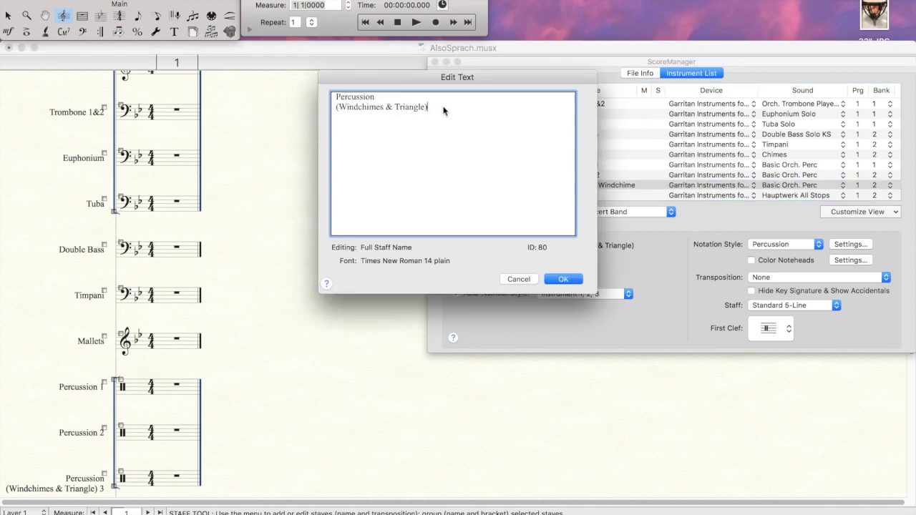
{"action": "mouse_move", "coordinate": [441, 108]}
{"action": "left_mouse_down"}
{"action": "mouse_move", "coordinate": [433, 84]}
{"action": "mouse_move", "coordinate": [434, 100]}
{"action": "left_mouse_up"}
{"action": "key", "text": "BackSpace"}
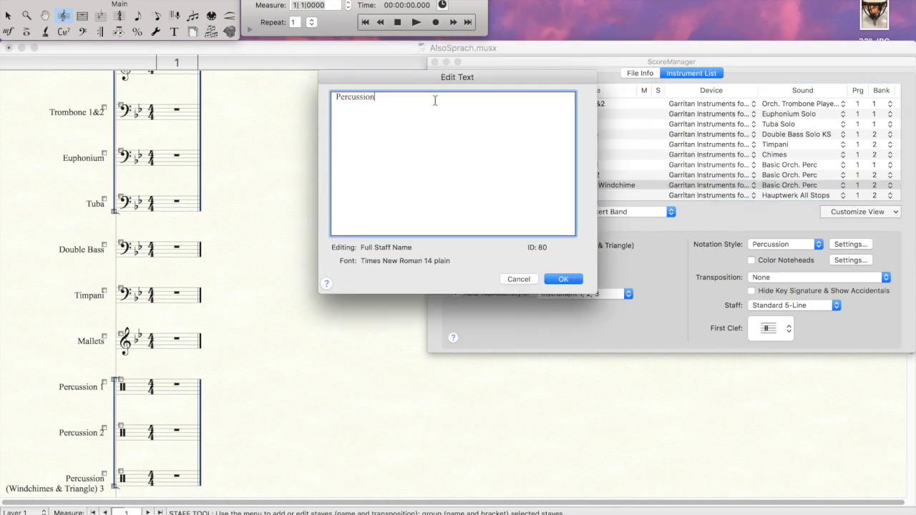
{"action": "left_click", "coordinate": [565, 279]}
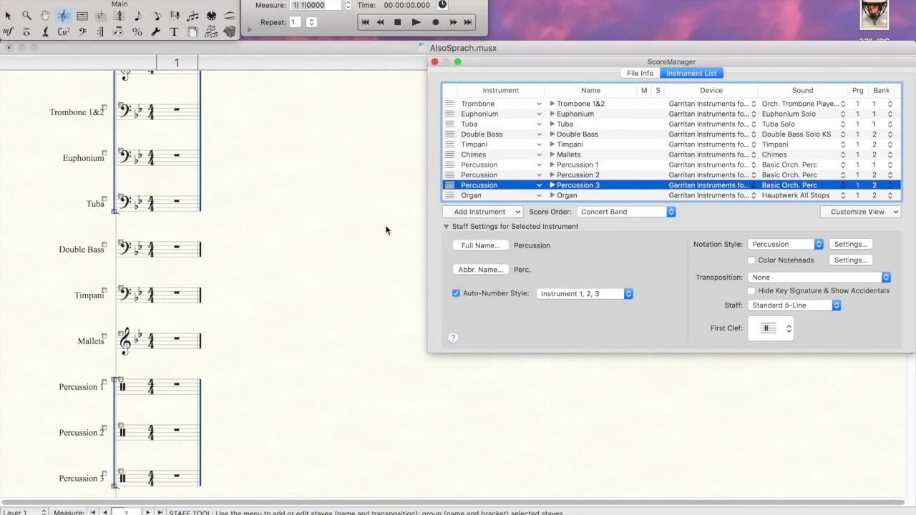
Close the Score Manager and select the Organ staff in the score.
{"action": "left_click", "coordinate": [434, 63]}
{"action": "scroll", "coordinate": [339, 291], "scroll_direction": "down", "scroll_amount": 5}
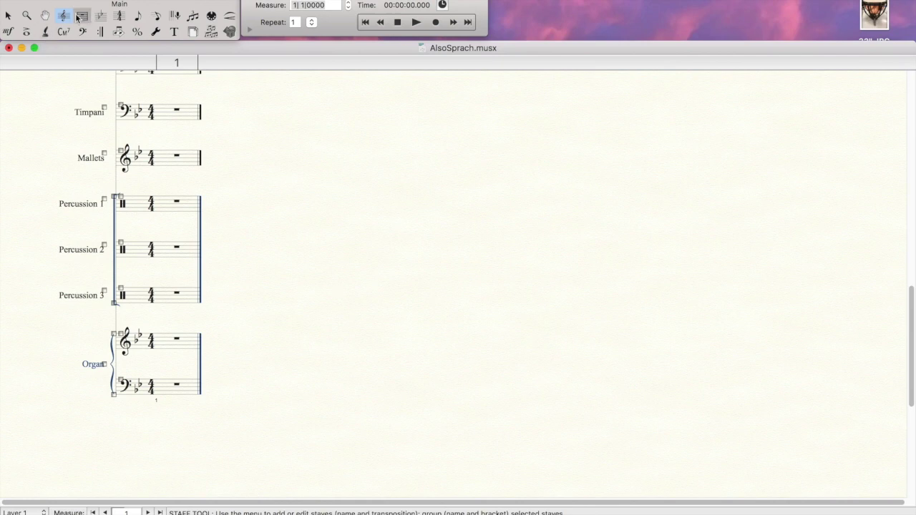
{"action": "left_click_drag", "start_coordinate": [79, 323], "coordinate": [129, 397]}
Delete the Organ staff with Delete Staves and Reposition, then return to Page View.
{"action": "right_click", "coordinate": [121, 336]}
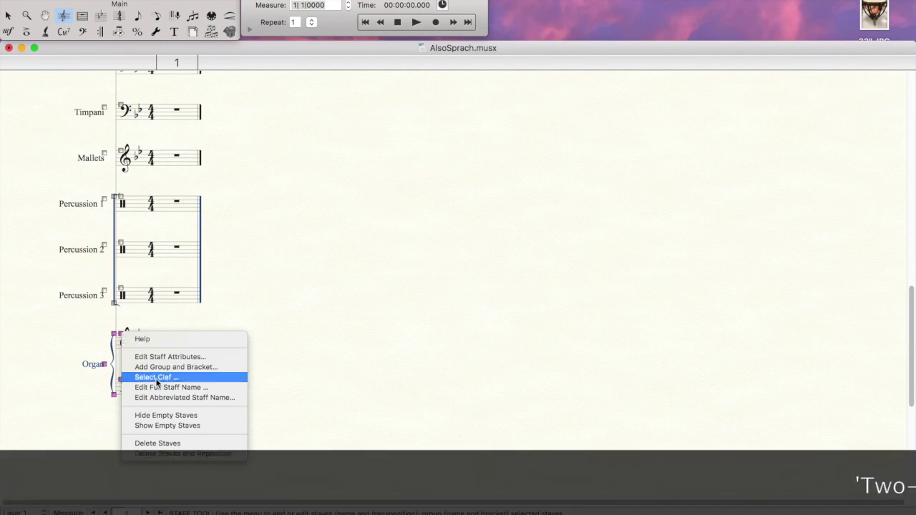
{"action": "left_click", "coordinate": [185, 455]}
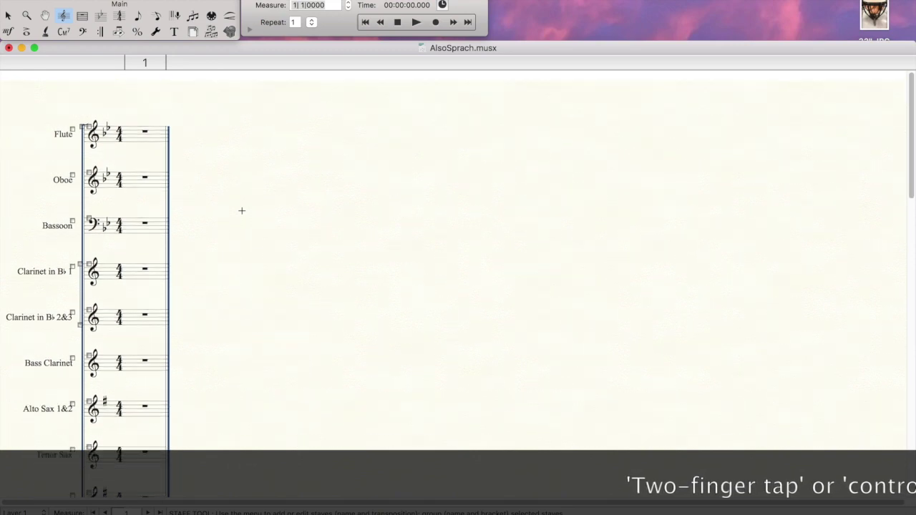
{"action": "key", "text": "super+e"}
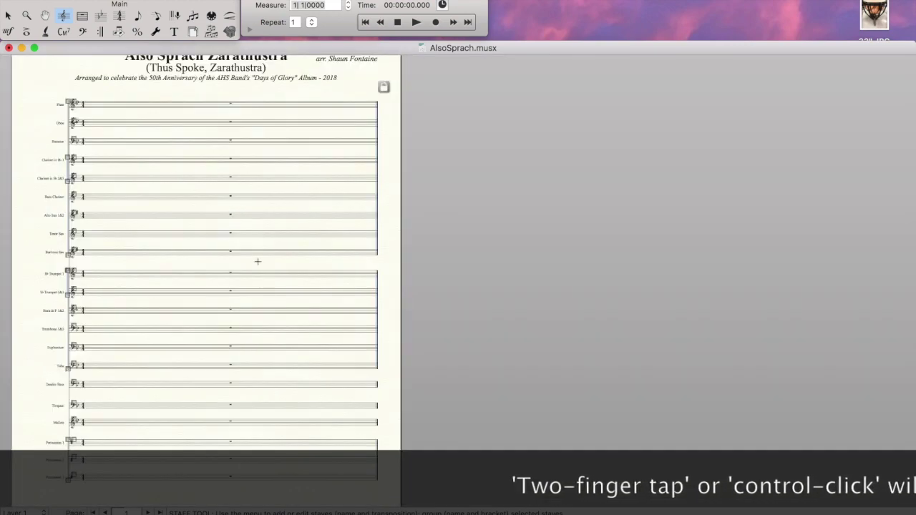
{"action": "scroll", "coordinate": [251, 236], "scroll_direction": "up", "scroll_amount": 2}
{"action": "scroll", "coordinate": [257, 261], "scroll_direction": "down", "scroll_amount": 10}
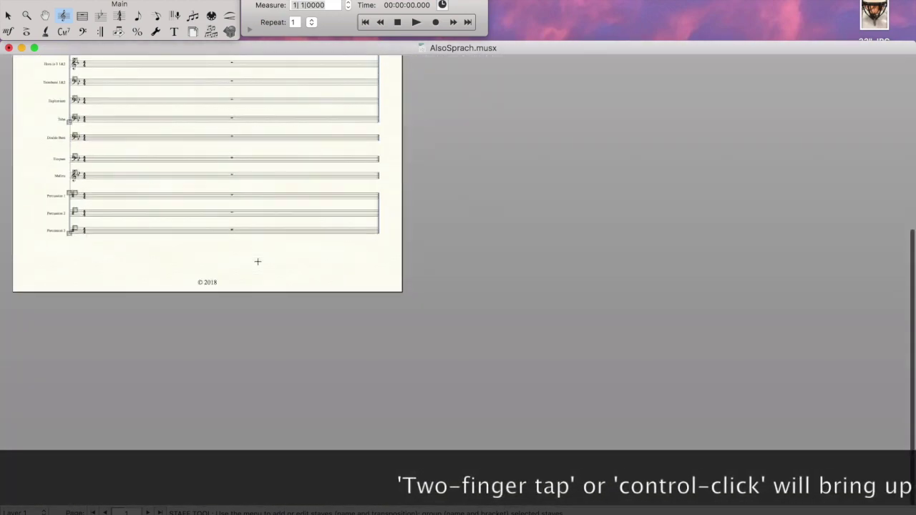
{"action": "scroll", "coordinate": [258, 262], "scroll_direction": "up", "scroll_amount": 9}
{"action": "scroll", "coordinate": [257, 262], "scroll_direction": "up", "scroll_amount": 1}
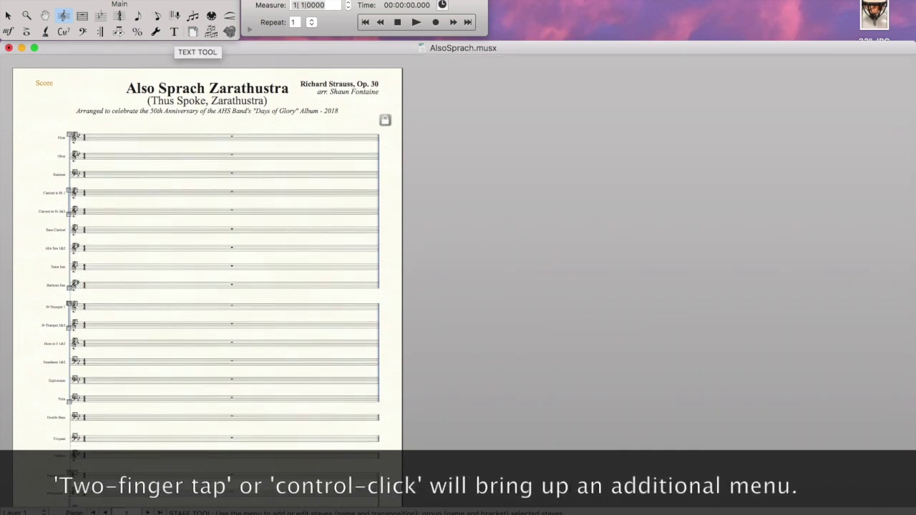
{"action": "left_click", "coordinate": [438, 0]}
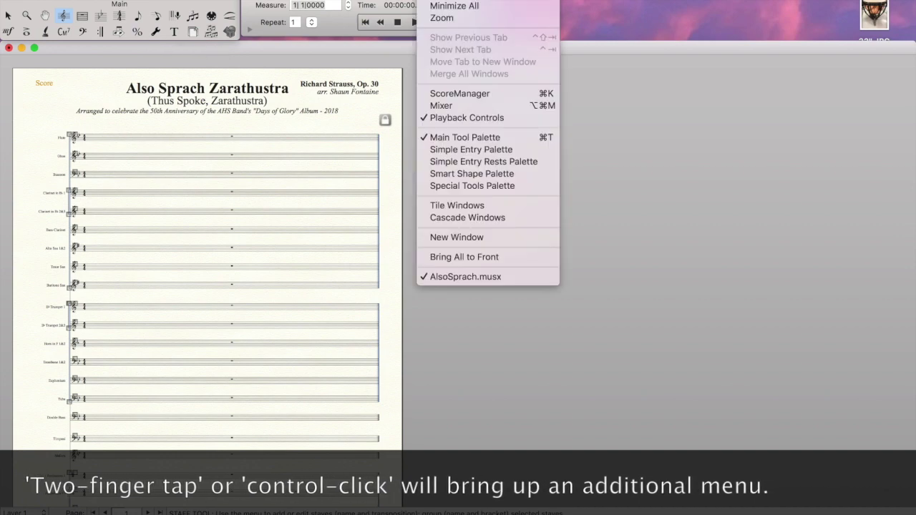
Clear the title, subtitle, composer and arranger in Score Manager's file info.
{"action": "left_click", "coordinate": [450, 94]}
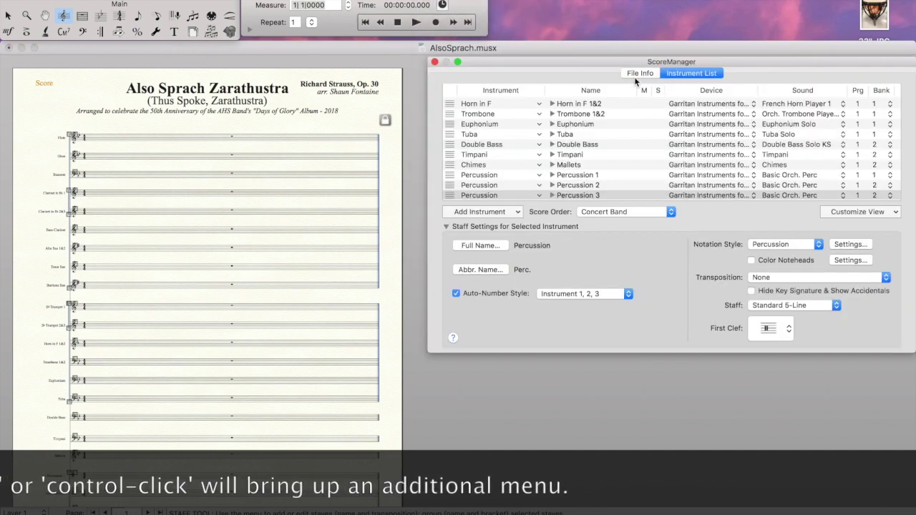
{"action": "left_click", "coordinate": [634, 76]}
{"action": "triple_click", "coordinate": [590, 94]}
{"action": "key", "text": "BackSpace"}
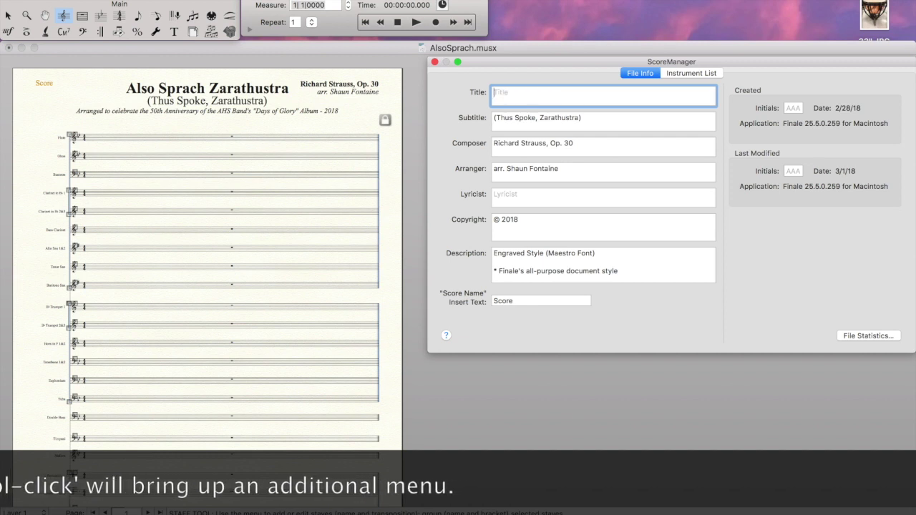
{"action": "triple_click", "coordinate": [592, 117]}
{"action": "key", "text": "BackSpace"}
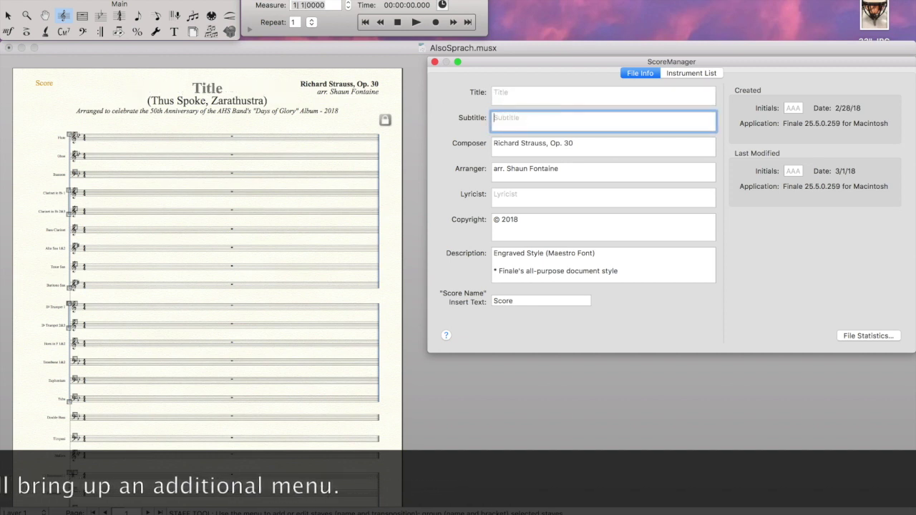
{"action": "triple_click", "coordinate": [584, 147]}
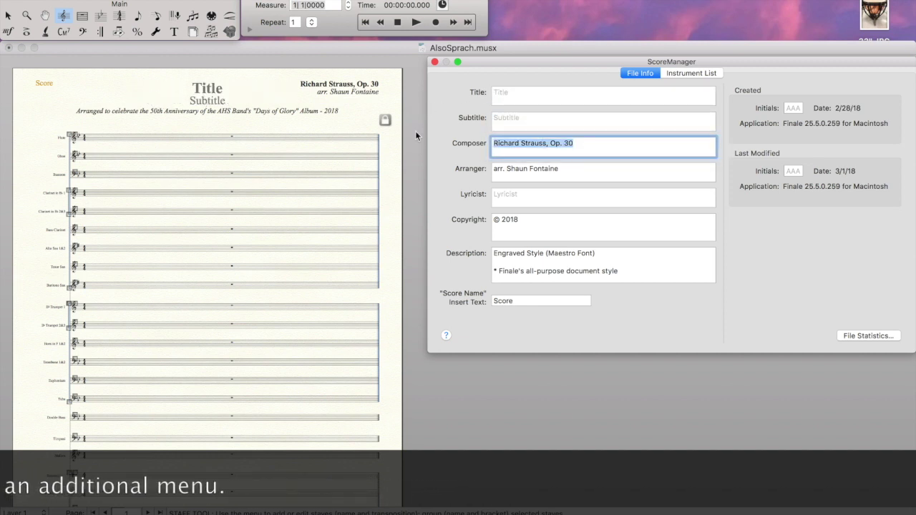
{"action": "key", "text": "BackSpace"}
{"action": "triple_click", "coordinate": [565, 166]}
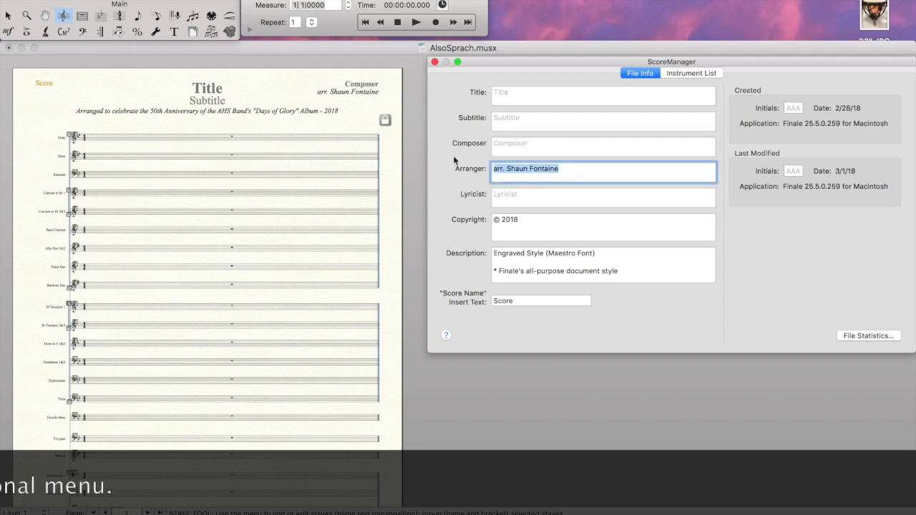
{"action": "key", "text": "BackSpace"}
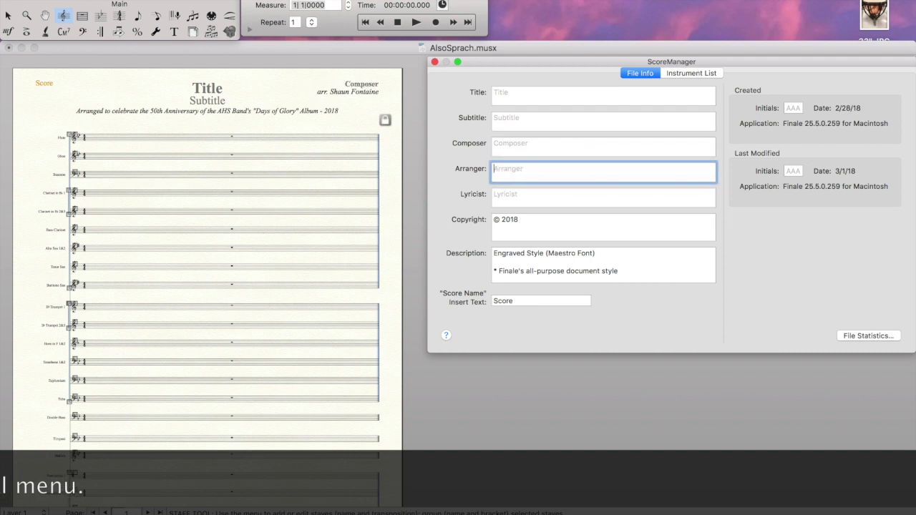
{"action": "left_click", "coordinate": [435, 63]}
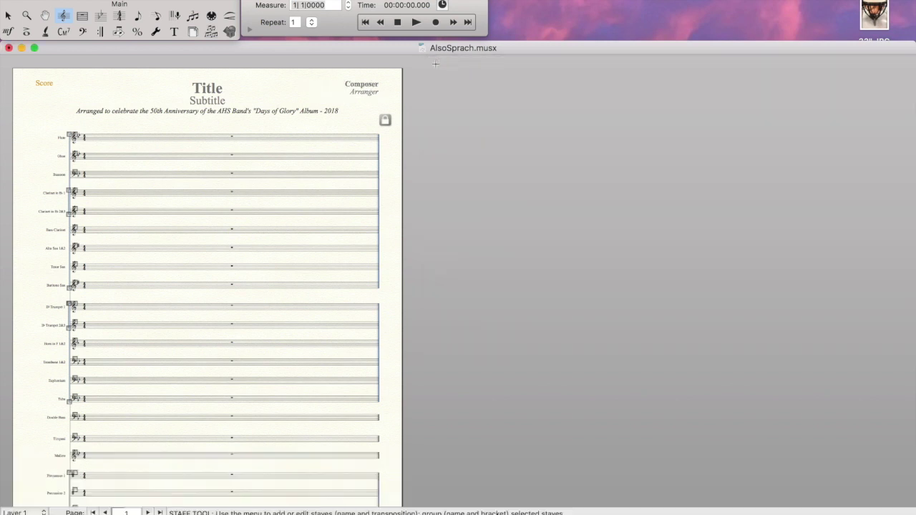
Switch to the Text Tool and review the blank template header on page one.
{"action": "left_click", "coordinate": [174, 32]}
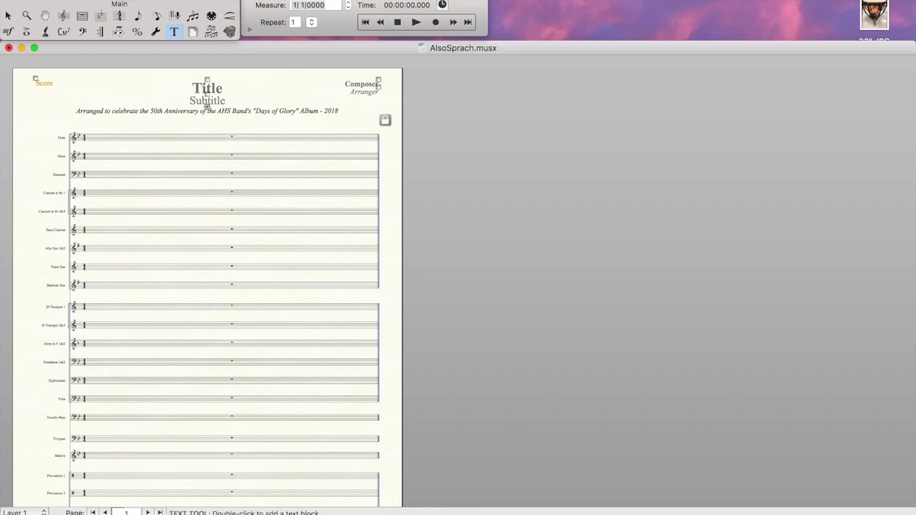
{"action": "scroll", "coordinate": [273, 357], "scroll_direction": "down", "scroll_amount": 5}
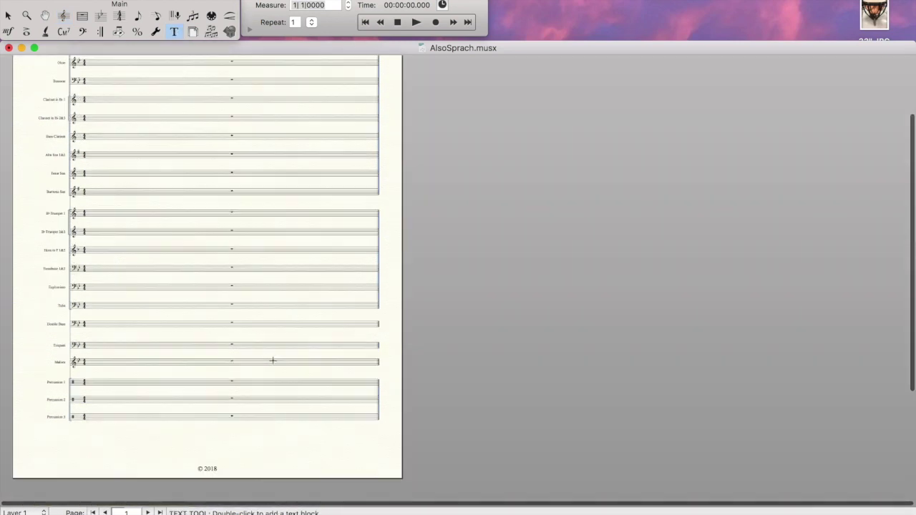
{"action": "scroll", "coordinate": [272, 361], "scroll_direction": "up", "scroll_amount": 5}
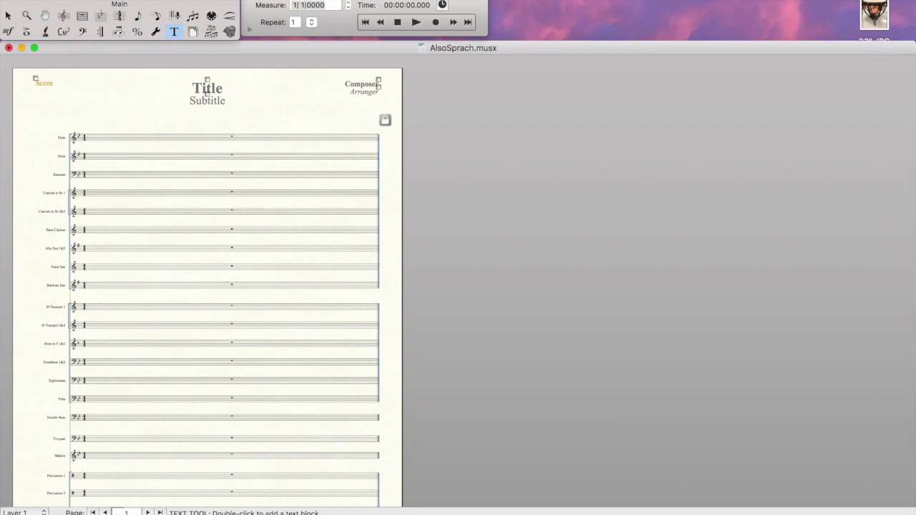
{"action": "left_click", "coordinate": [85, 0]}
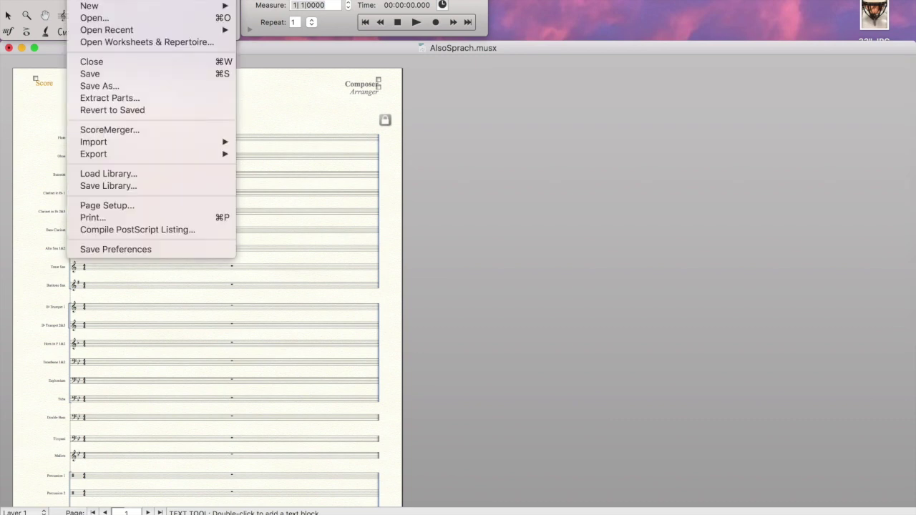
Save the score as AHSConcertBandTemplate in the Desktop folder via Save As.
{"action": "left_click", "coordinate": [101, 87]}
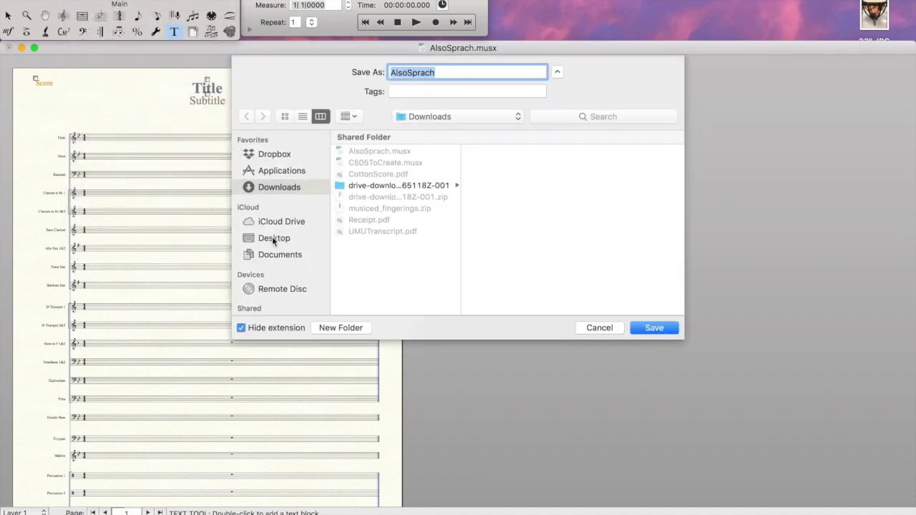
{"action": "left_click", "coordinate": [273, 238]}
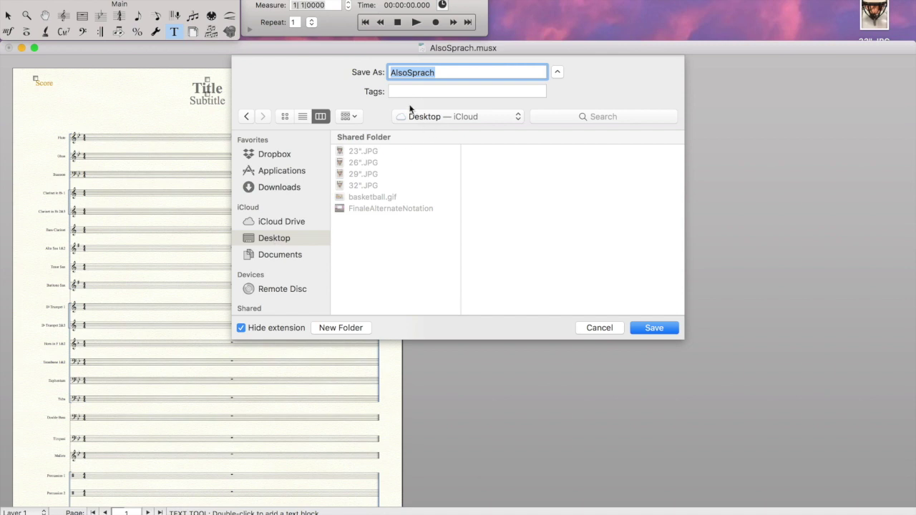
{"action": "type", "text": "AHSConcert"}
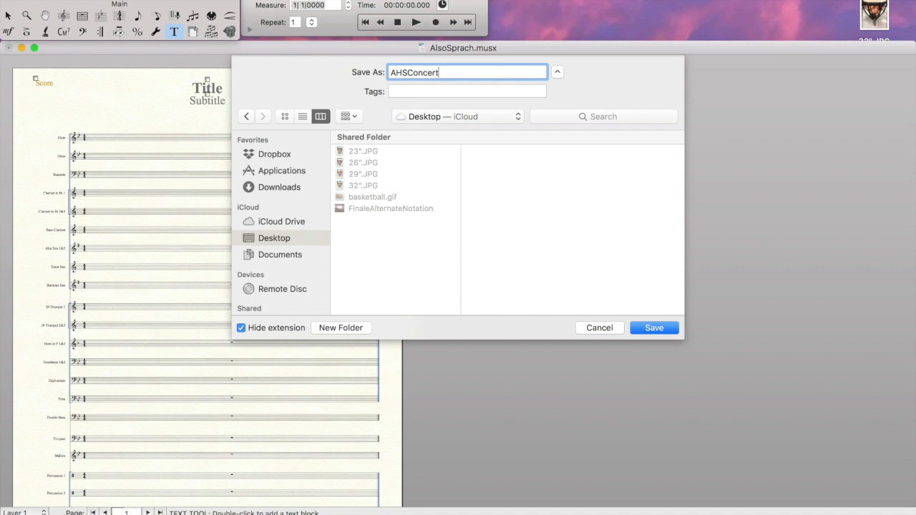
{"action": "type", "text": "plate"}
{"action": "left_click", "coordinate": [653, 328]}
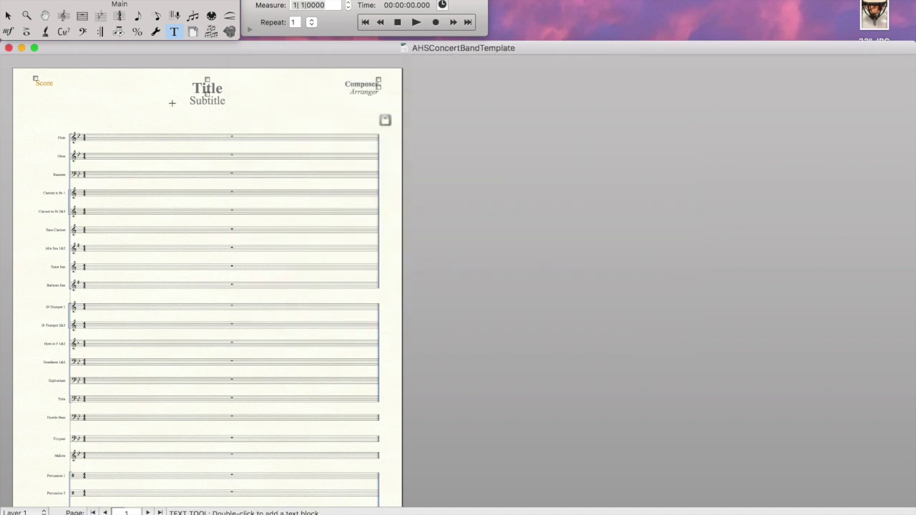
Close Finale to reveal the AHSConcertBandTemplate file on the desktop, then return via the Dock.
{"action": "key", "text": "super+q"}
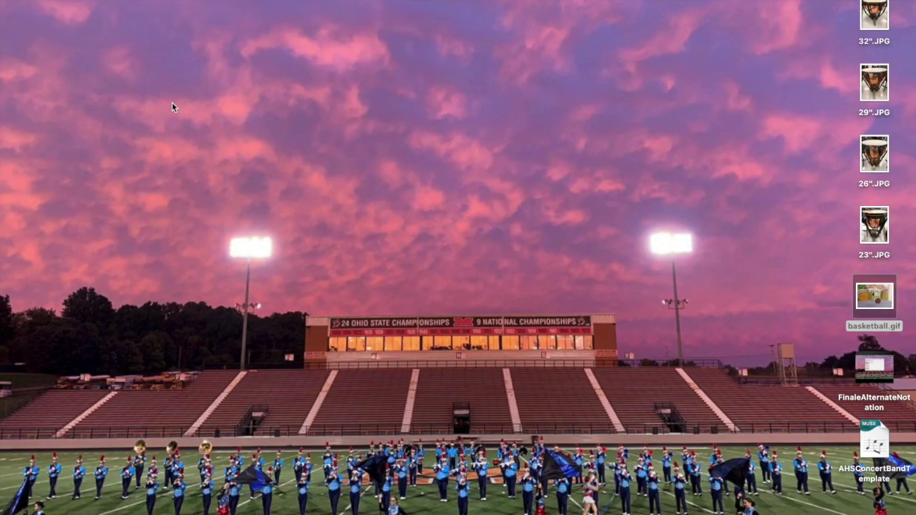
{"action": "left_click", "coordinate": [80, 0]}
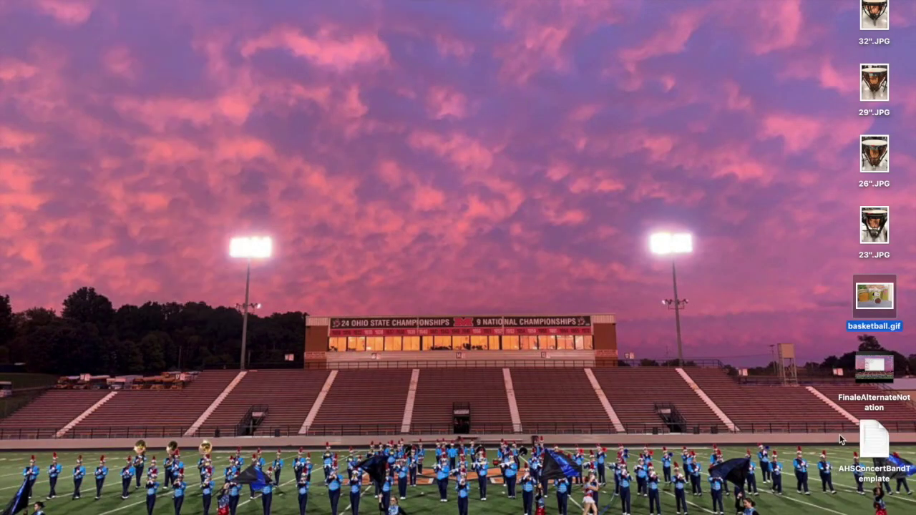
{"action": "left_click", "coordinate": [86, 0]}
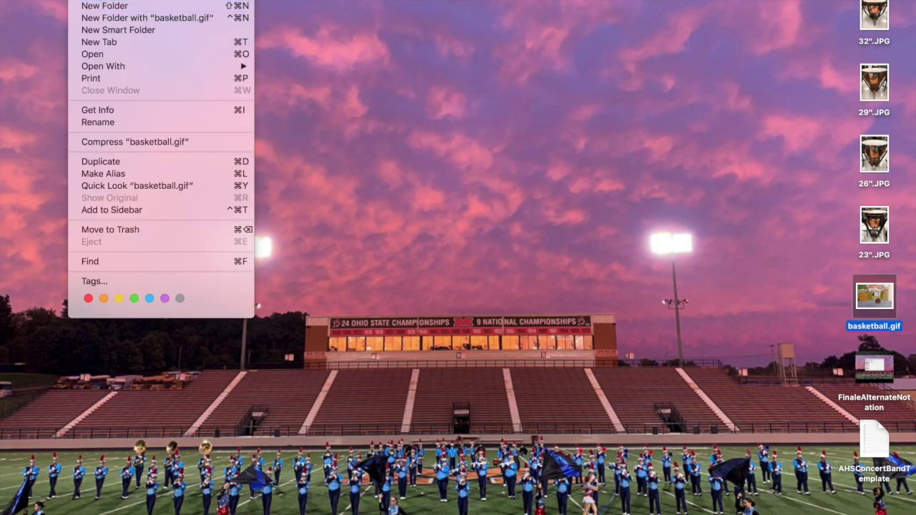
{"action": "left_click", "coordinate": [527, 414]}
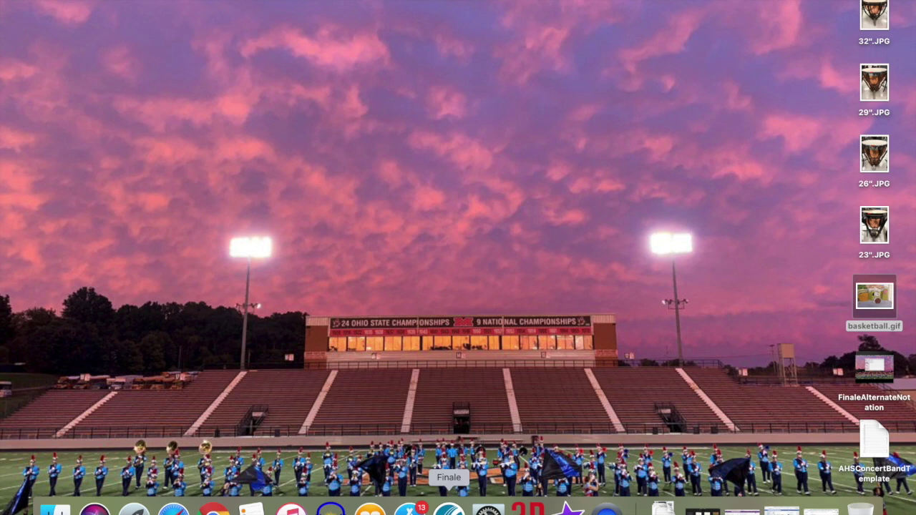
{"action": "left_click", "coordinate": [448, 509]}
Start a new score from the AHSConcertBandTemplate file on the Desktop.
{"action": "left_click", "coordinate": [86, 0]}
{"action": "mouse_move", "coordinate": [118, 7]}
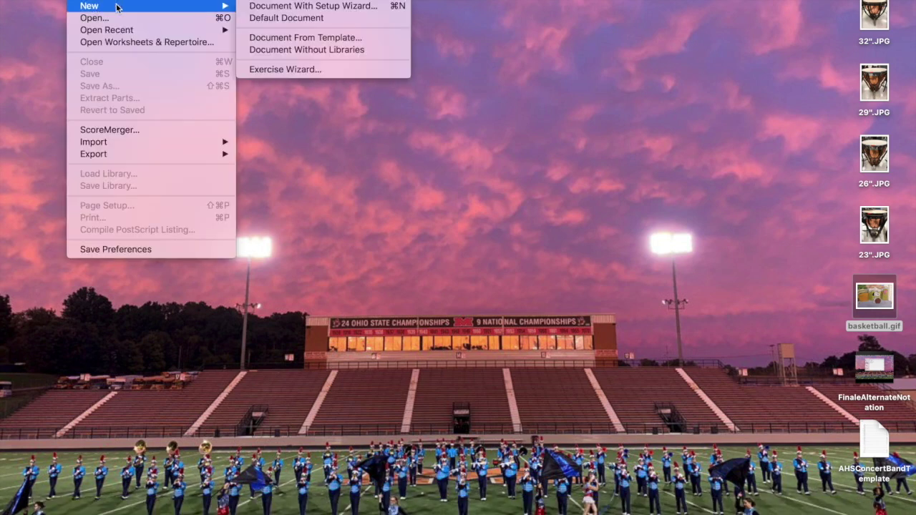
{"action": "left_click", "coordinate": [277, 39]}
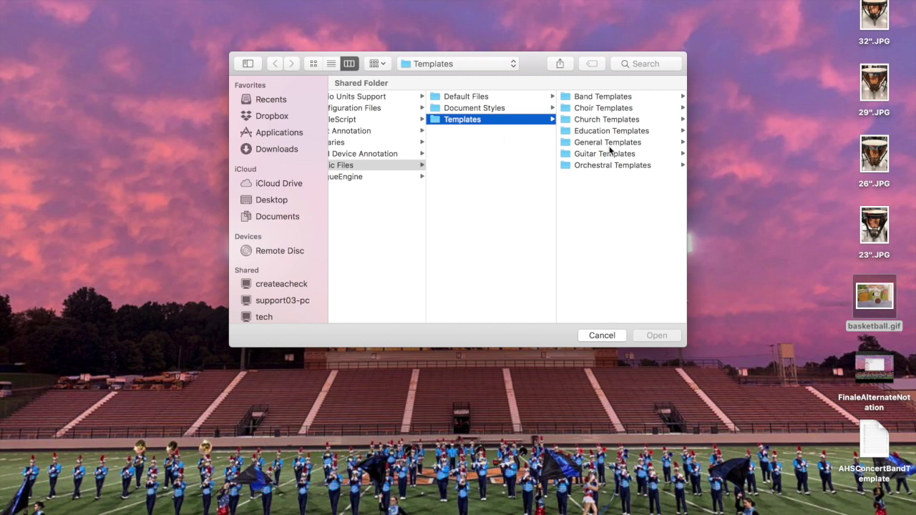
{"action": "scroll", "coordinate": [608, 151], "scroll_direction": "right", "scroll_amount": 2}
{"action": "left_click", "coordinate": [592, 96]}
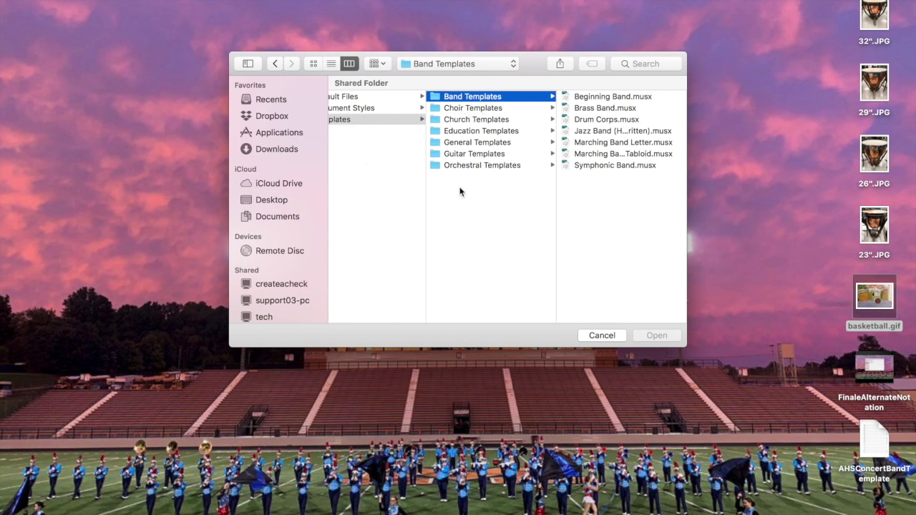
{"action": "scroll", "coordinate": [501, 204], "scroll_direction": "left", "scroll_amount": 2}
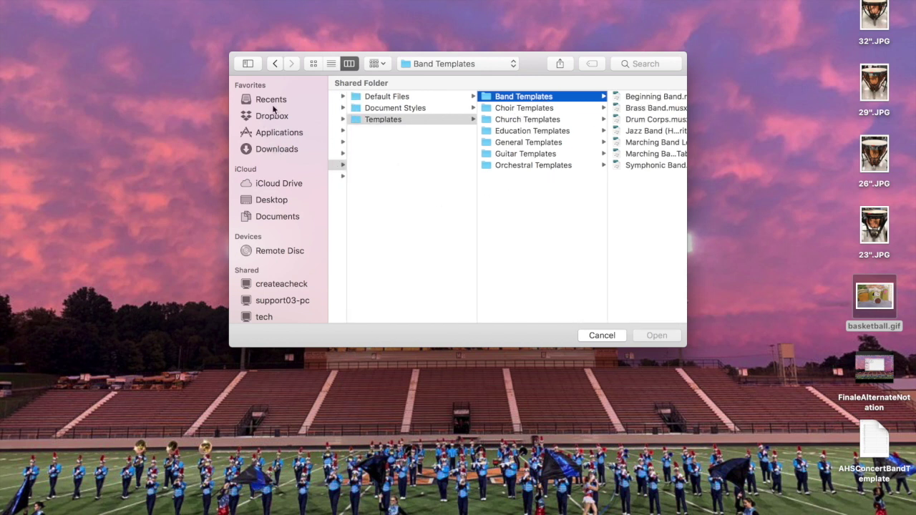
{"action": "left_click", "coordinate": [271, 203]}
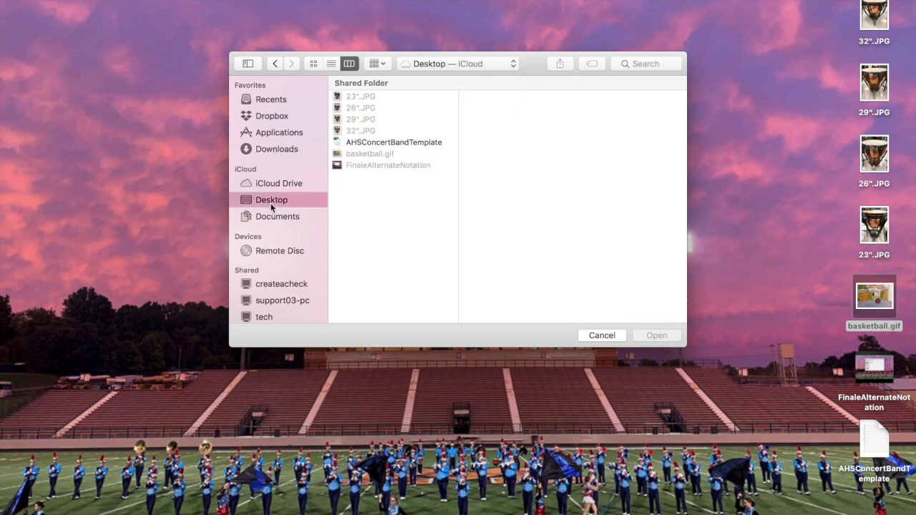
{"action": "left_click", "coordinate": [374, 142]}
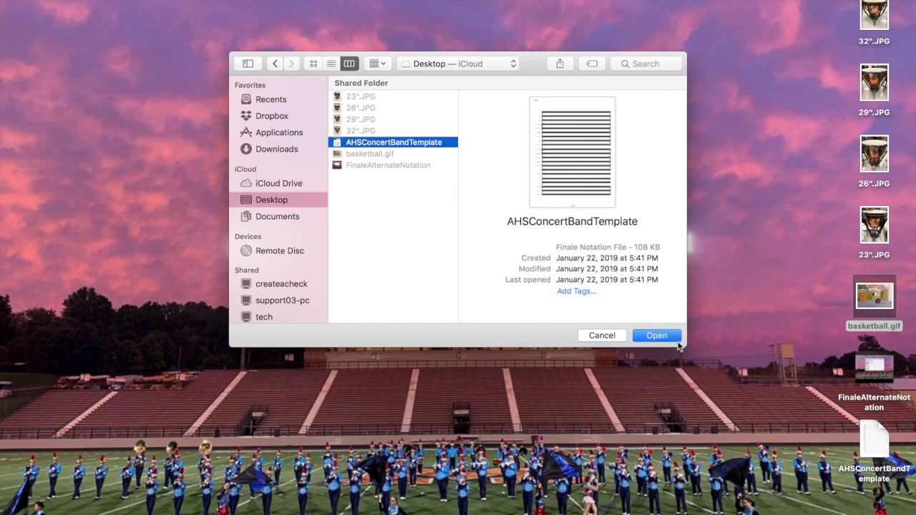
{"action": "left_click", "coordinate": [669, 341]}
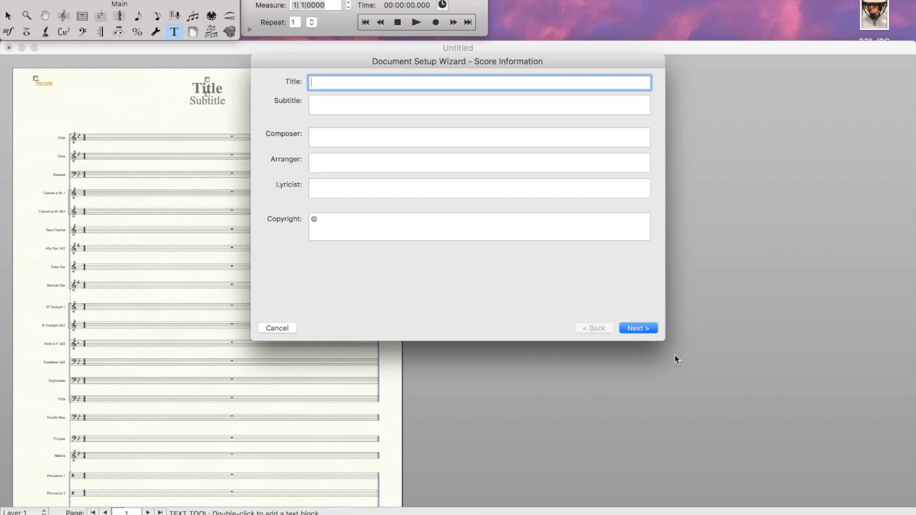
Enter title 'Template Test', subtitle 'Saving Time in Finale', composer 'ME', arranger 'You'.
{"action": "type", "text": "Template Test"}
{"action": "left_click", "coordinate": [343, 107]}
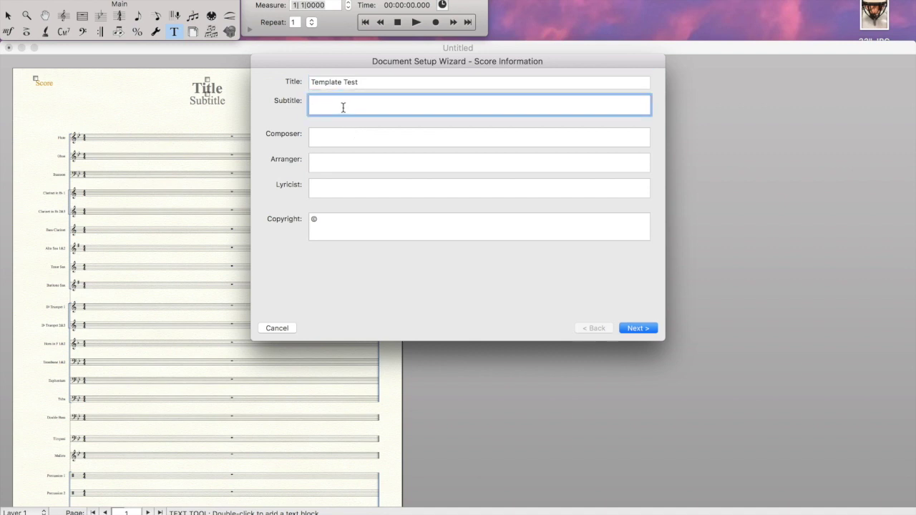
{"action": "type", "text": "Saving Time in Finale"}
{"action": "left_click", "coordinate": [341, 137]}
{"action": "type", "text": "ME"}
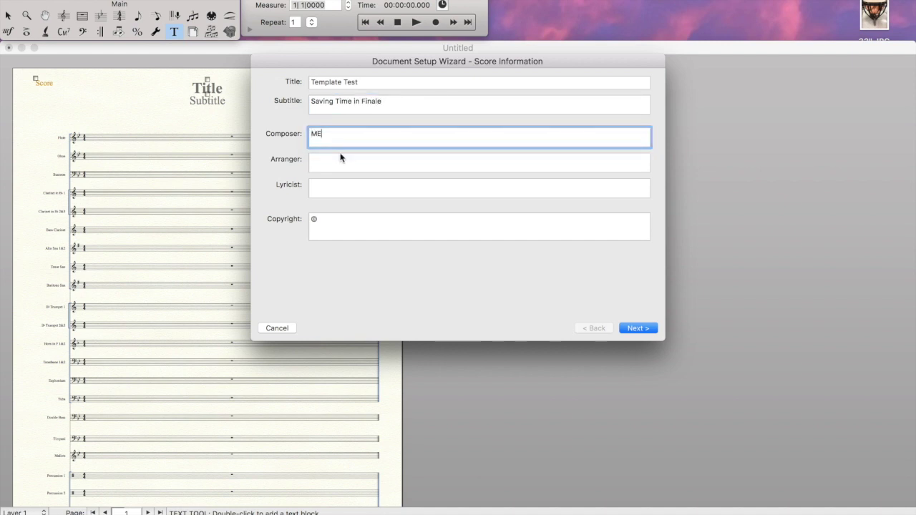
{"action": "left_click", "coordinate": [330, 169]}
{"action": "type", "text": "You"}
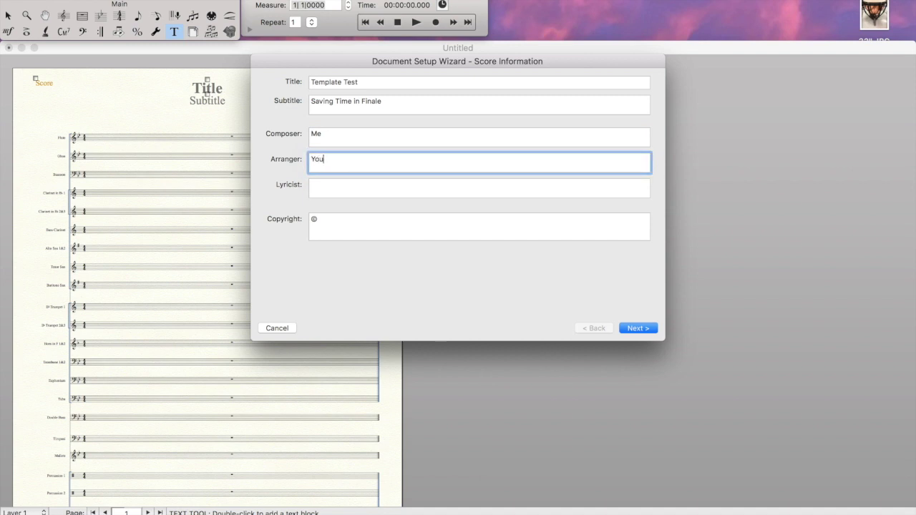
{"action": "left_click", "coordinate": [639, 328]}
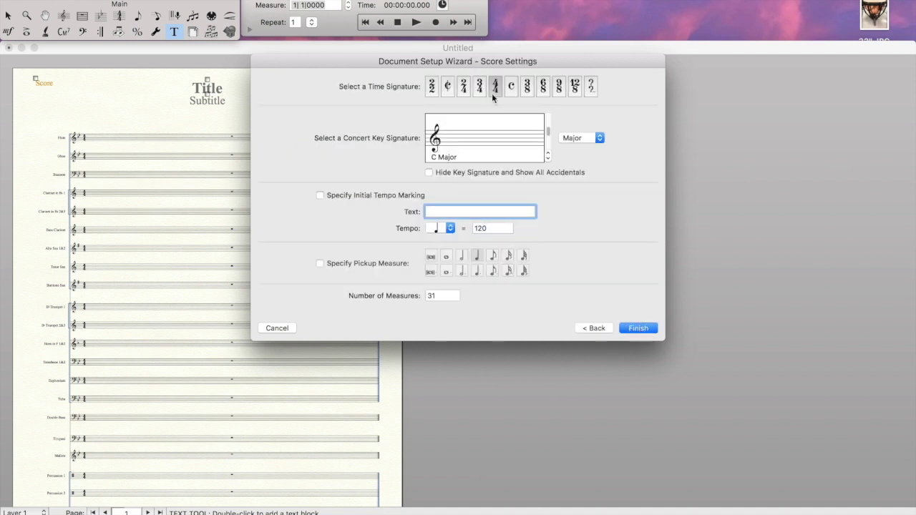
Set the score's key to D major and its time signature to 9/8.
{"action": "left_click", "coordinate": [547, 154]}
{"action": "left_click", "coordinate": [547, 154]}
{"action": "left_click", "coordinate": [560, 90]}
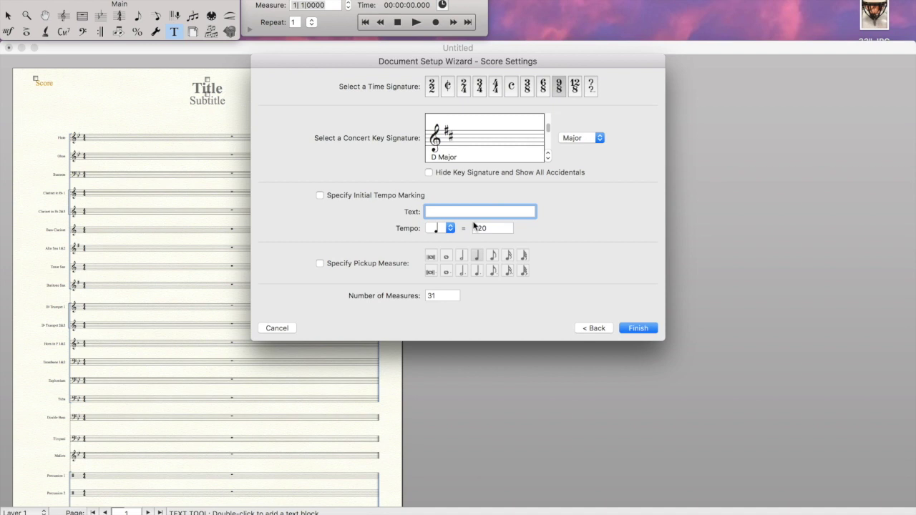
Add a Fast tempo marking at 212, set 18 measures, and finish the wizard.
{"action": "type", "text": "Fast"}
{"action": "key", "text": "Tab"}
{"action": "type", "text": "212"}
{"action": "key", "text": "Tab"}
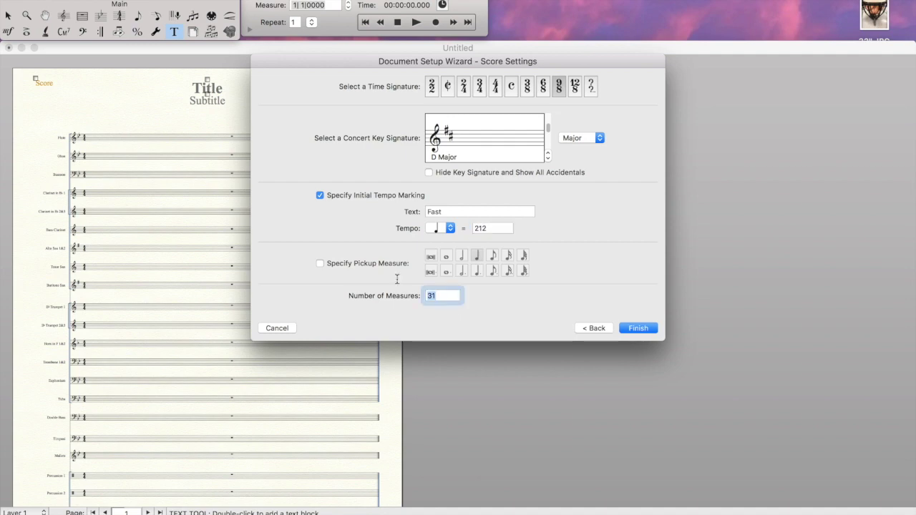
{"action": "type", "text": "18"}
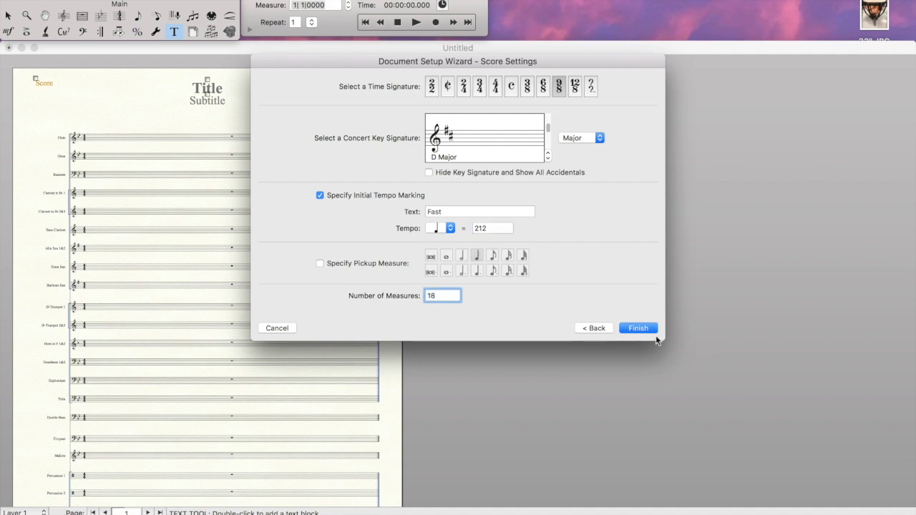
{"action": "left_click", "coordinate": [641, 327]}
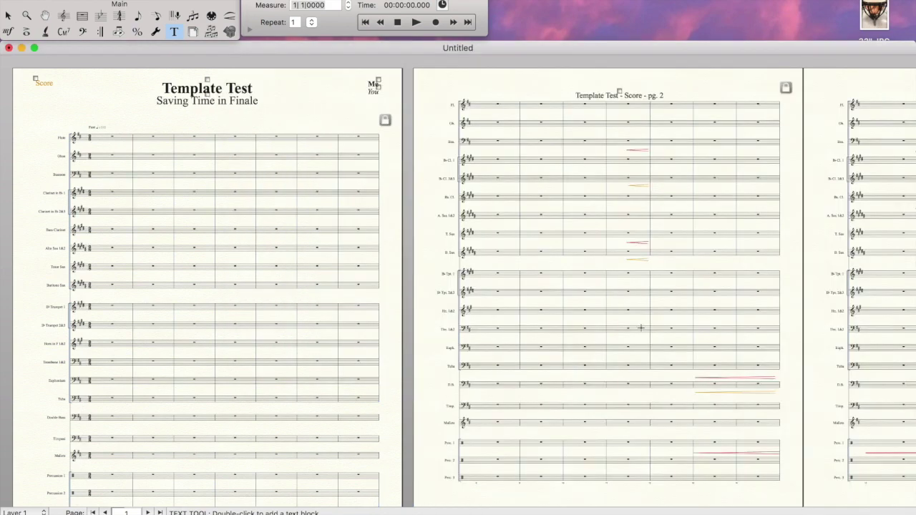
{"action": "scroll", "coordinate": [640, 327], "scroll_direction": "down", "scroll_amount": 2}
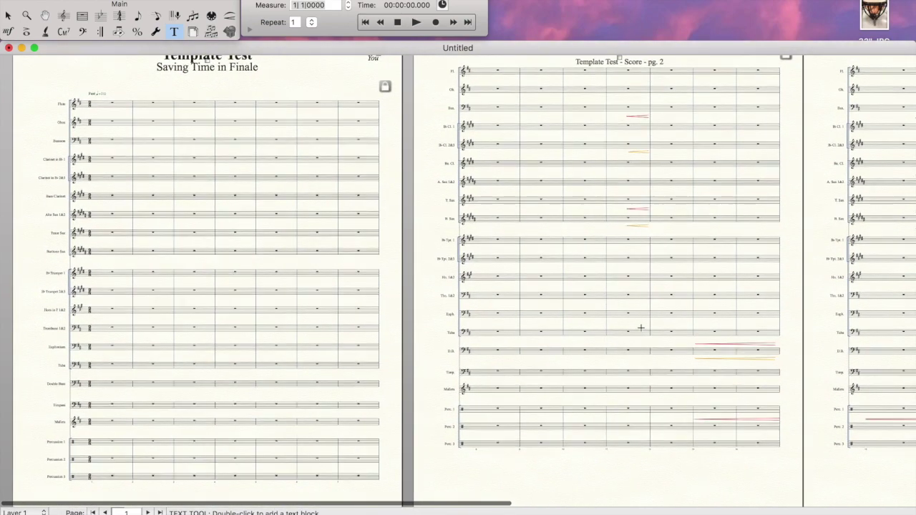
{"action": "scroll", "coordinate": [640, 328], "scroll_direction": "up", "scroll_amount": 1}
{"action": "scroll", "coordinate": [640, 327], "scroll_direction": "down", "scroll_amount": 4}
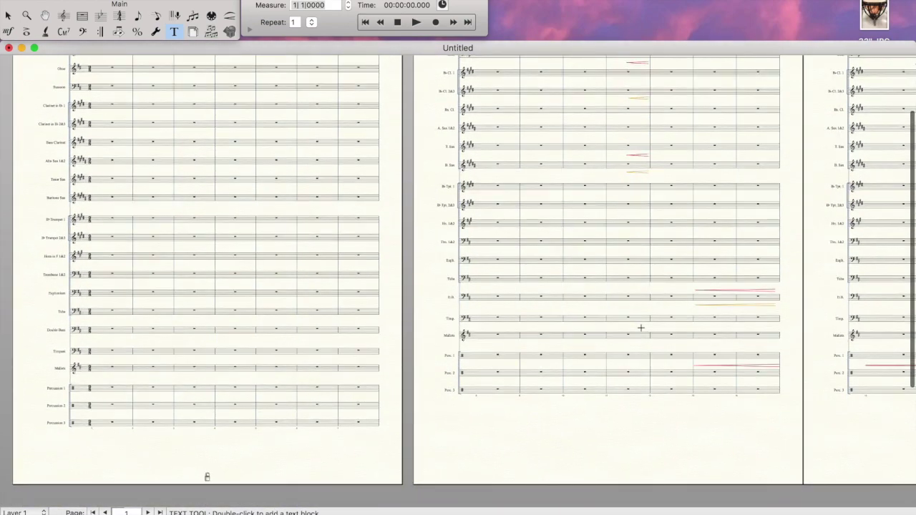